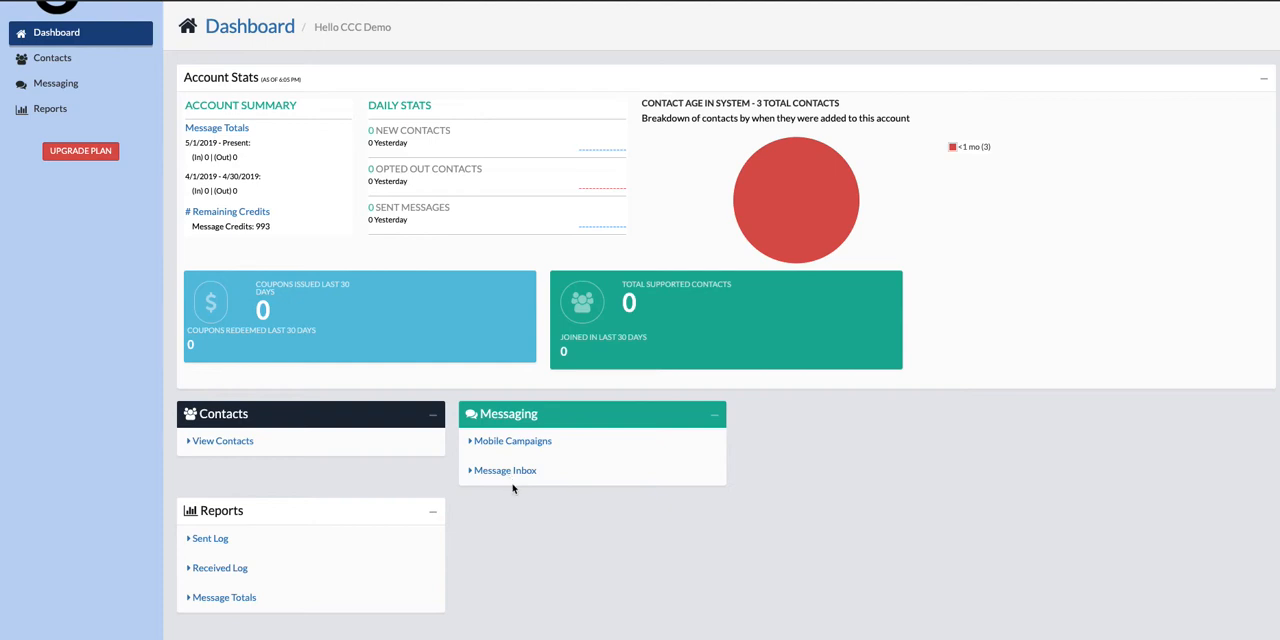
Open the message inbox, then select and deselect the newest message.
left_click(511, 474)
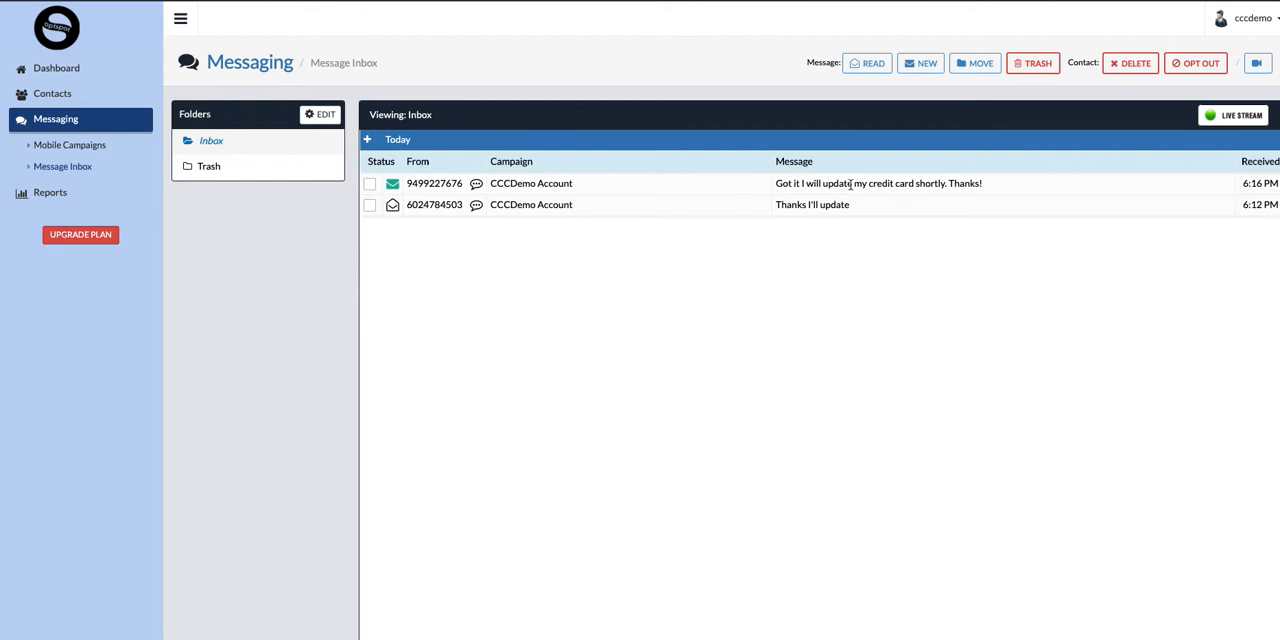
left_click(369, 185)
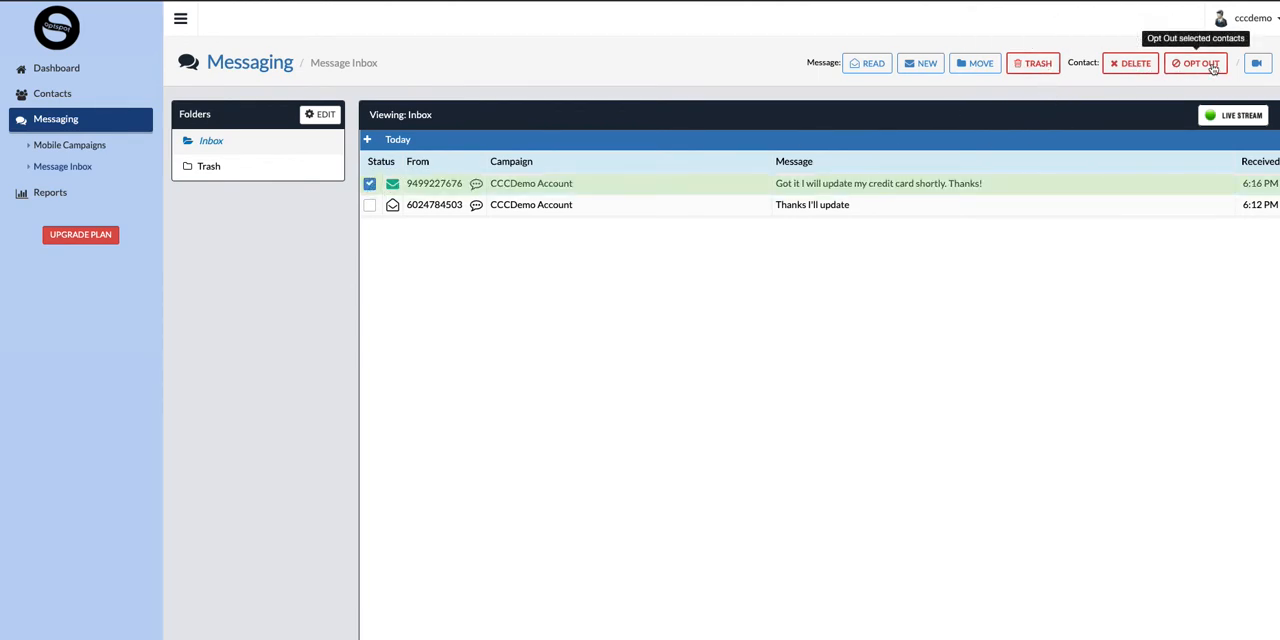
left_click(369, 184)
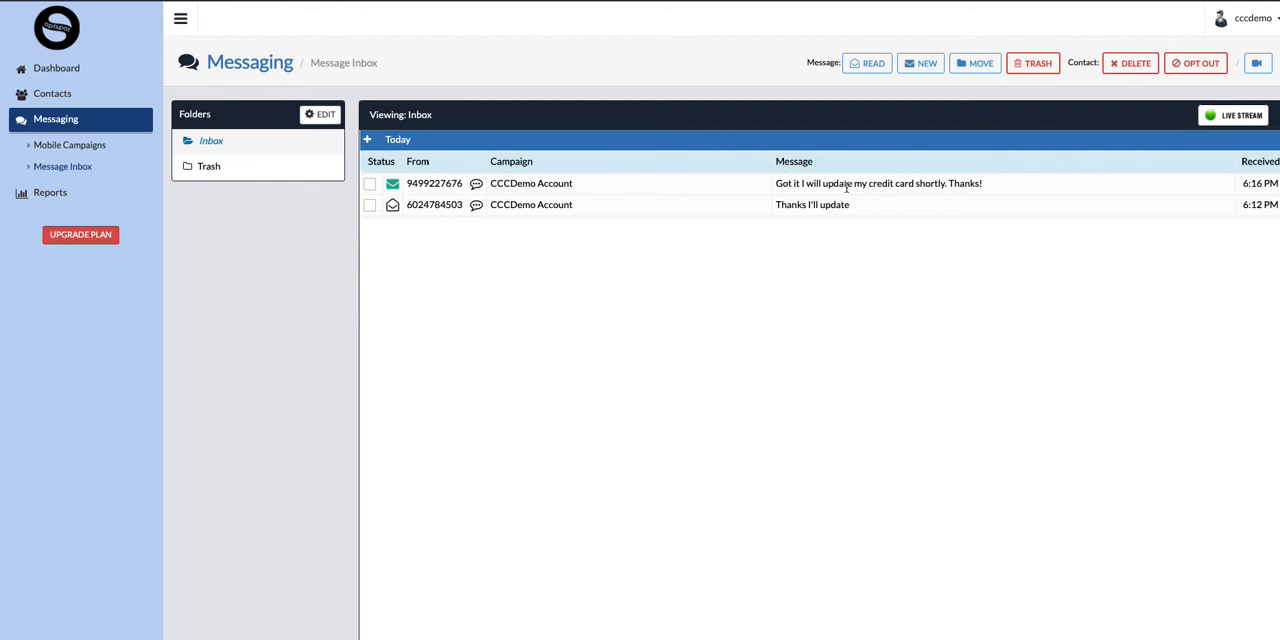
Reply to the newest message by SMS with "Great, thank you so much, we appreciate it!" and return to the inbox.
left_click(477, 187)
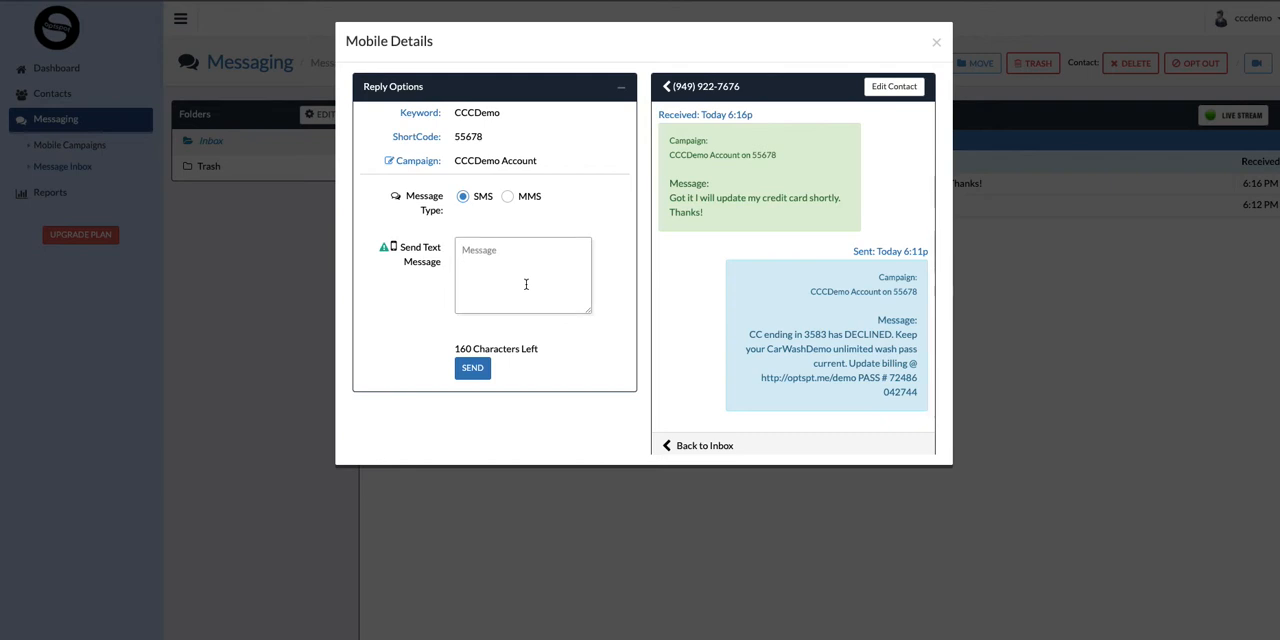
type("Great, thank you so much")
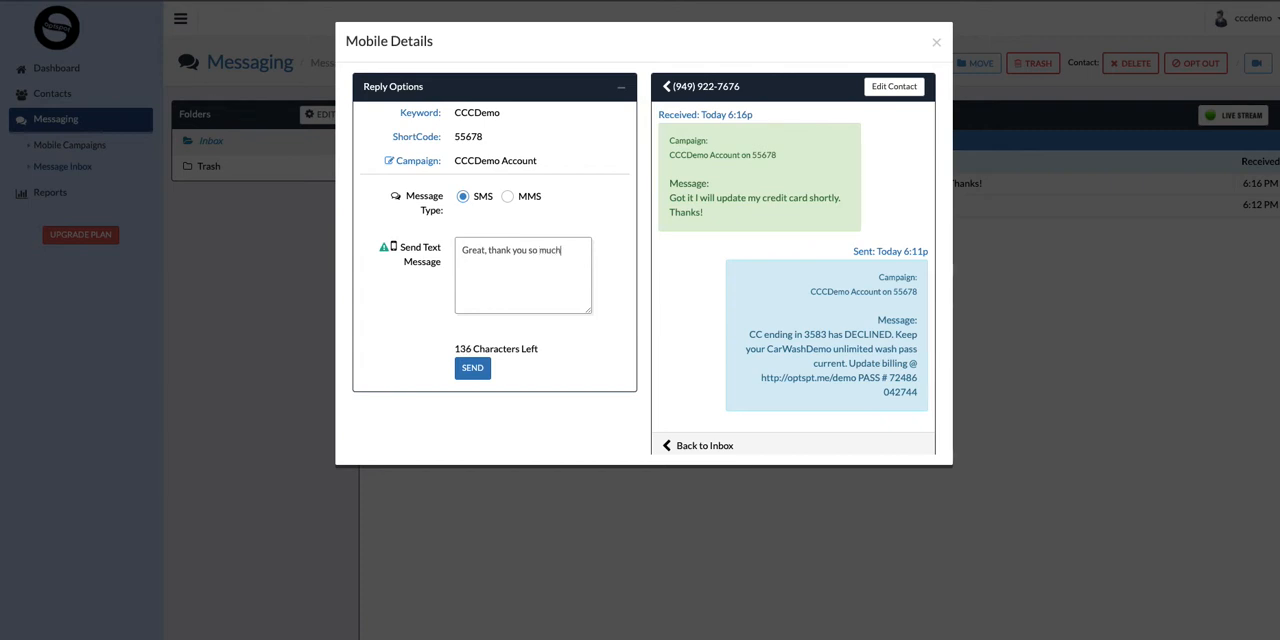
type(", we appreciate it!")
left_click(474, 369)
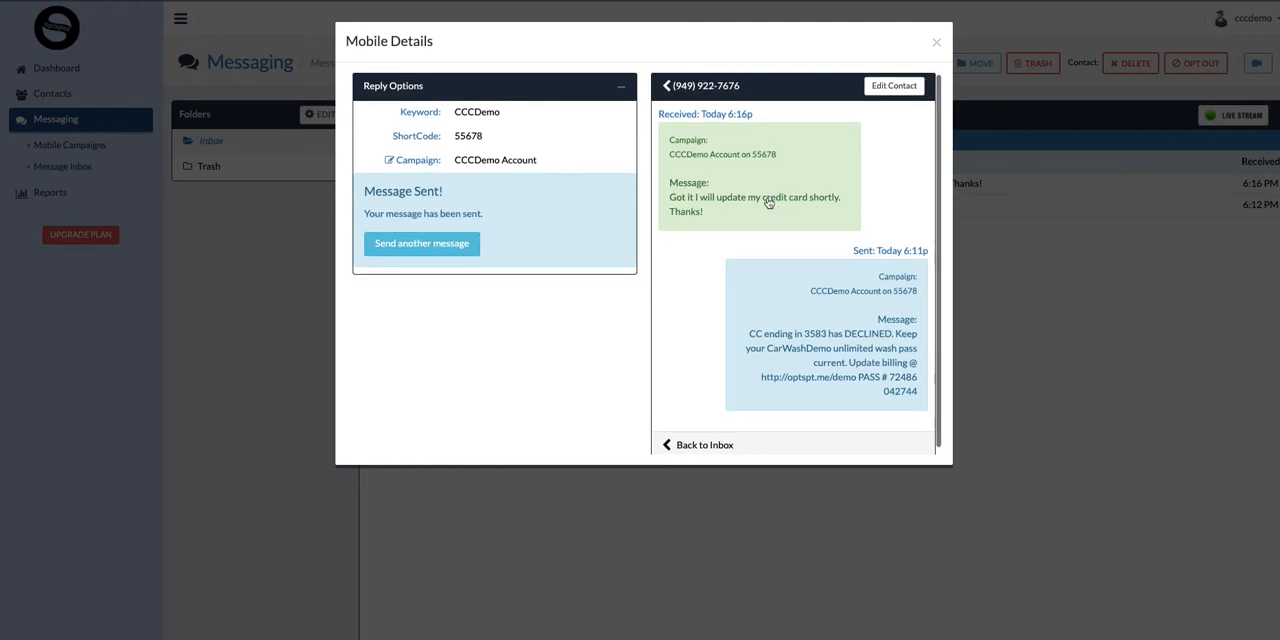
left_click(936, 43)
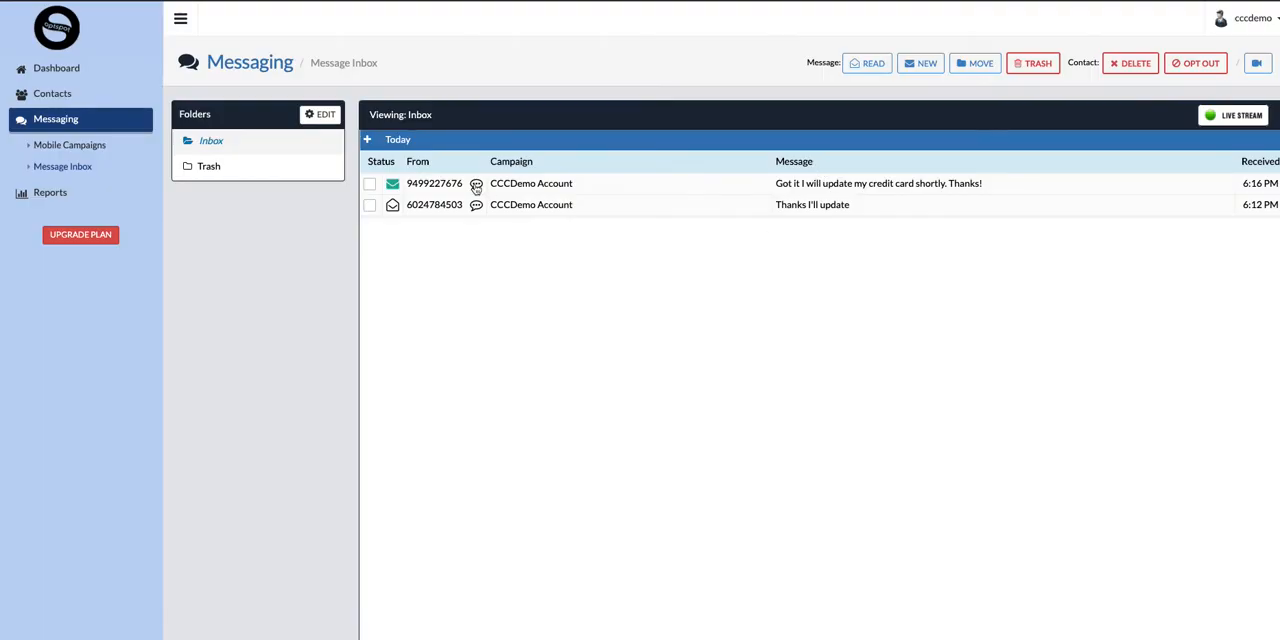
Review the newest message's conversation thread, return to the inbox, and collapse and re-expand the Today group.
left_click(476, 187)
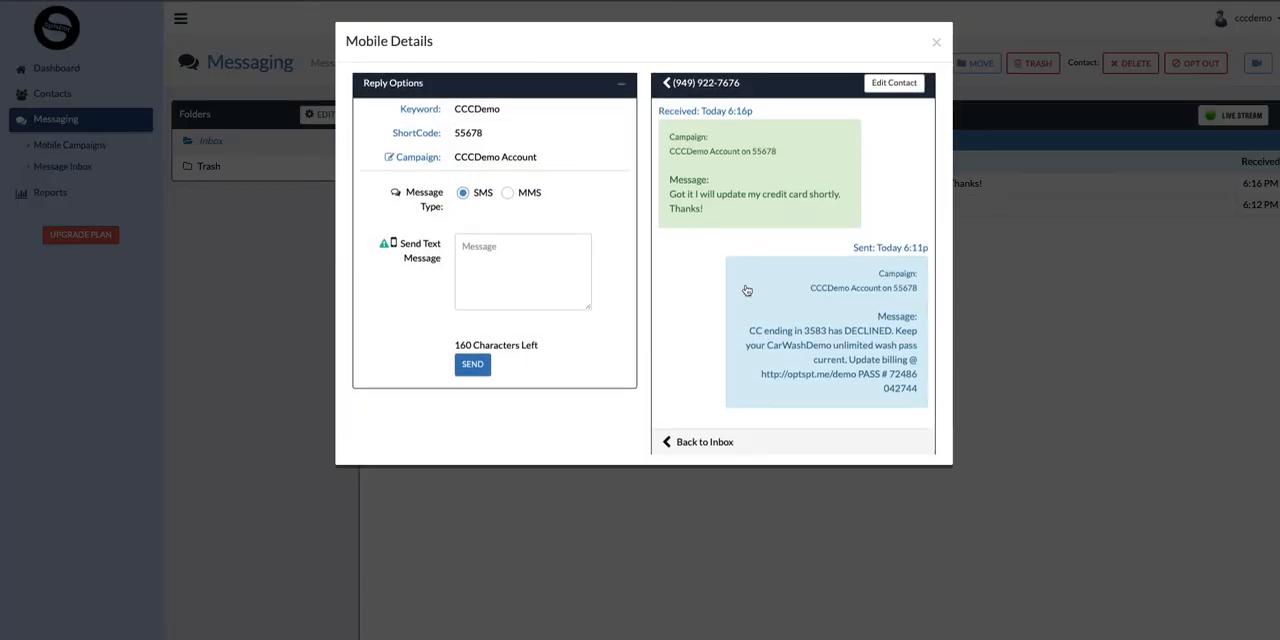
scroll(747, 290, "up", 1)
scroll(747, 290, "down", 1)
scroll(747, 290, "up", 1)
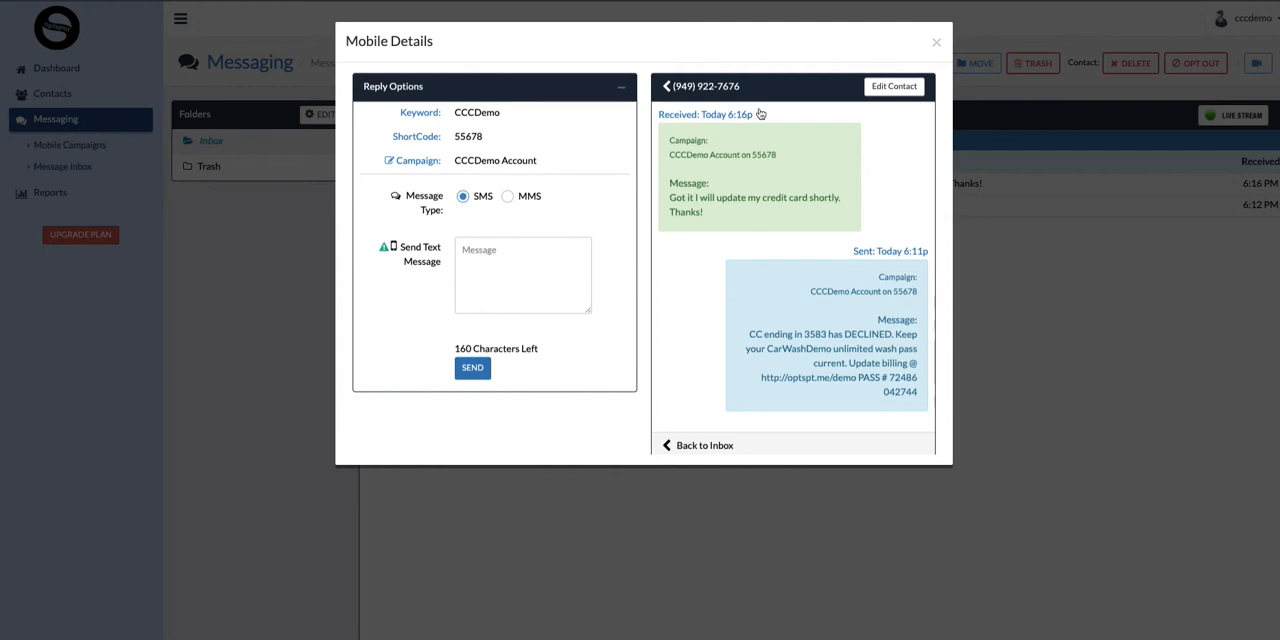
left_click(666, 88)
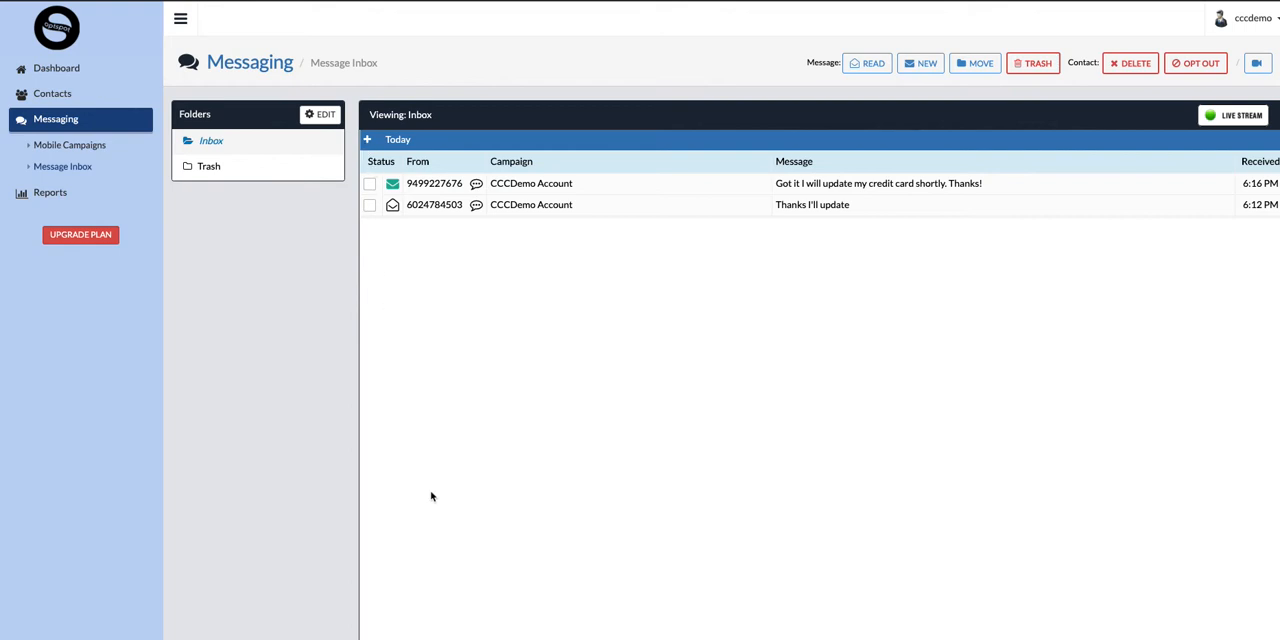
left_click(367, 140)
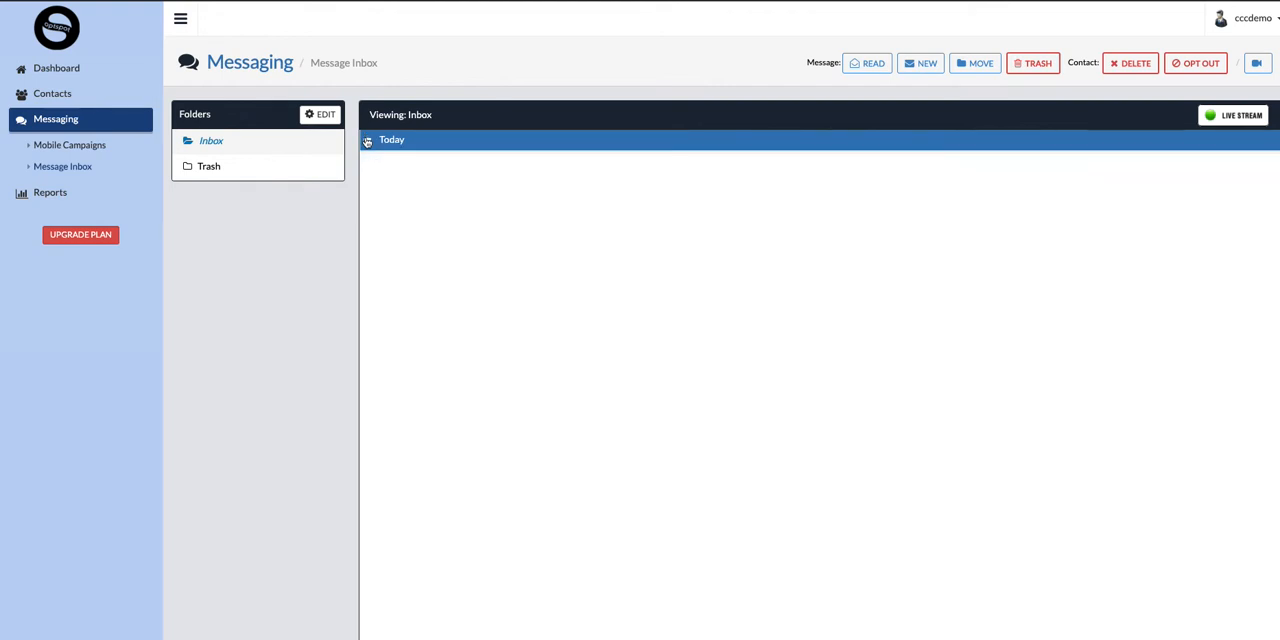
left_click(368, 142)
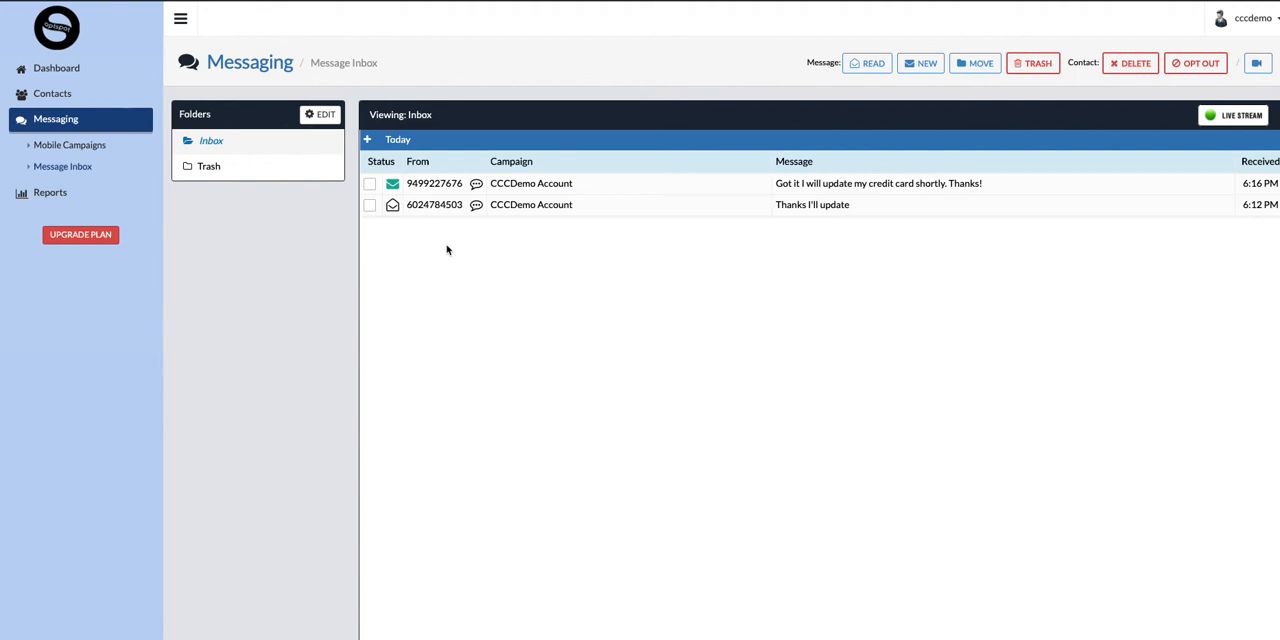
Open the CCCDemo Account mobile campaign for editing and show its advanced settings.
left_click(57, 65)
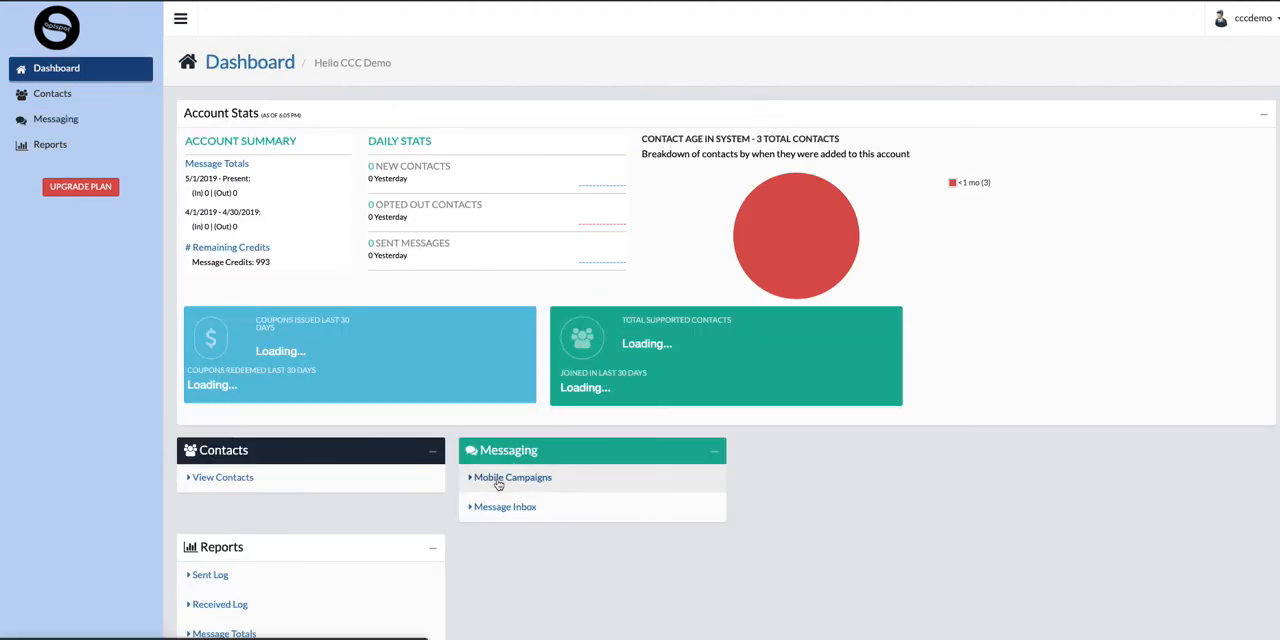
left_click(512, 479)
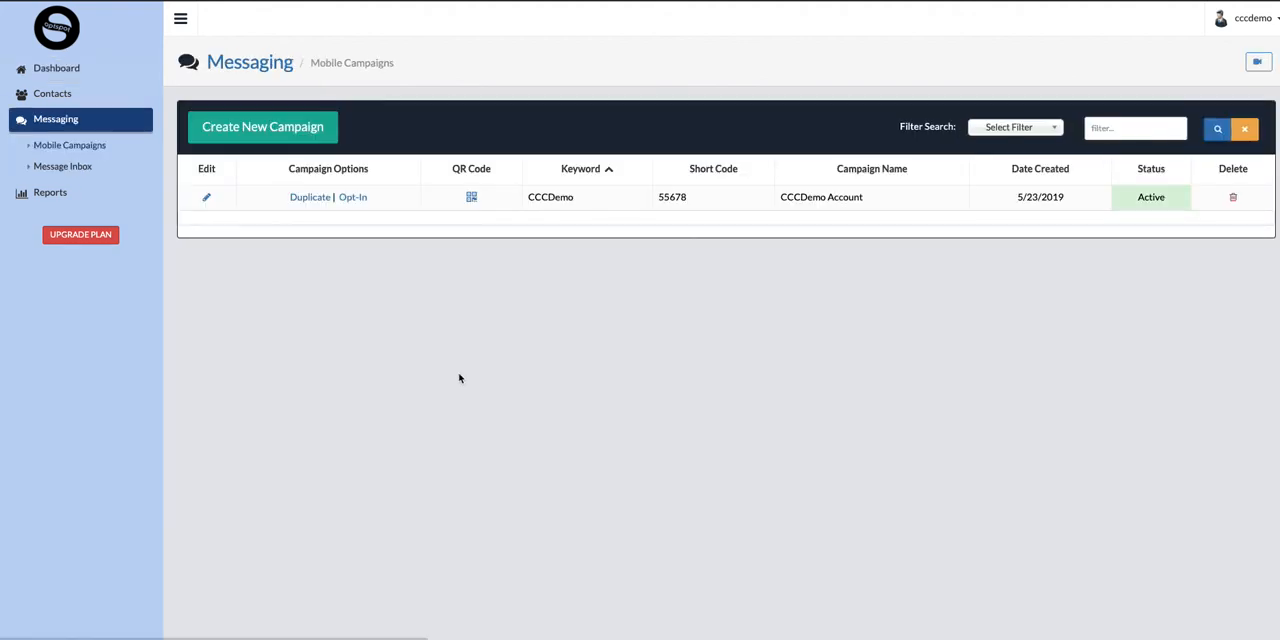
left_click(206, 200)
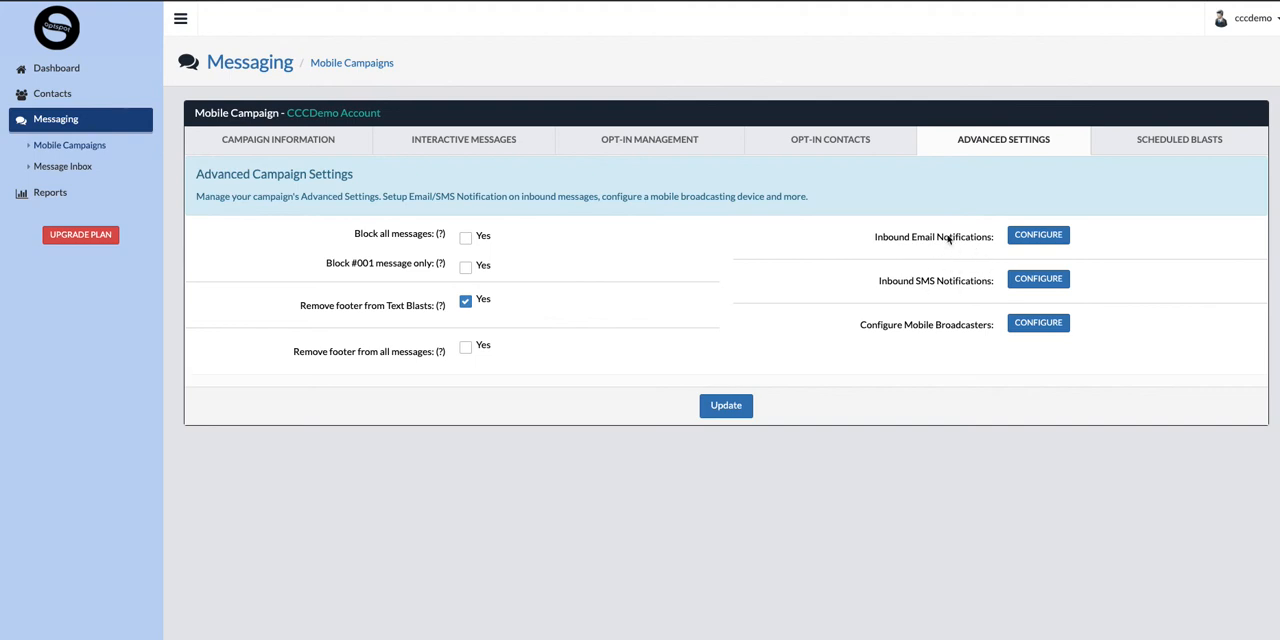
Add the recipient's email address as an inbound email notification, keeping the default FROM address and leaving Omit Global CC off.
left_click(1038, 235)
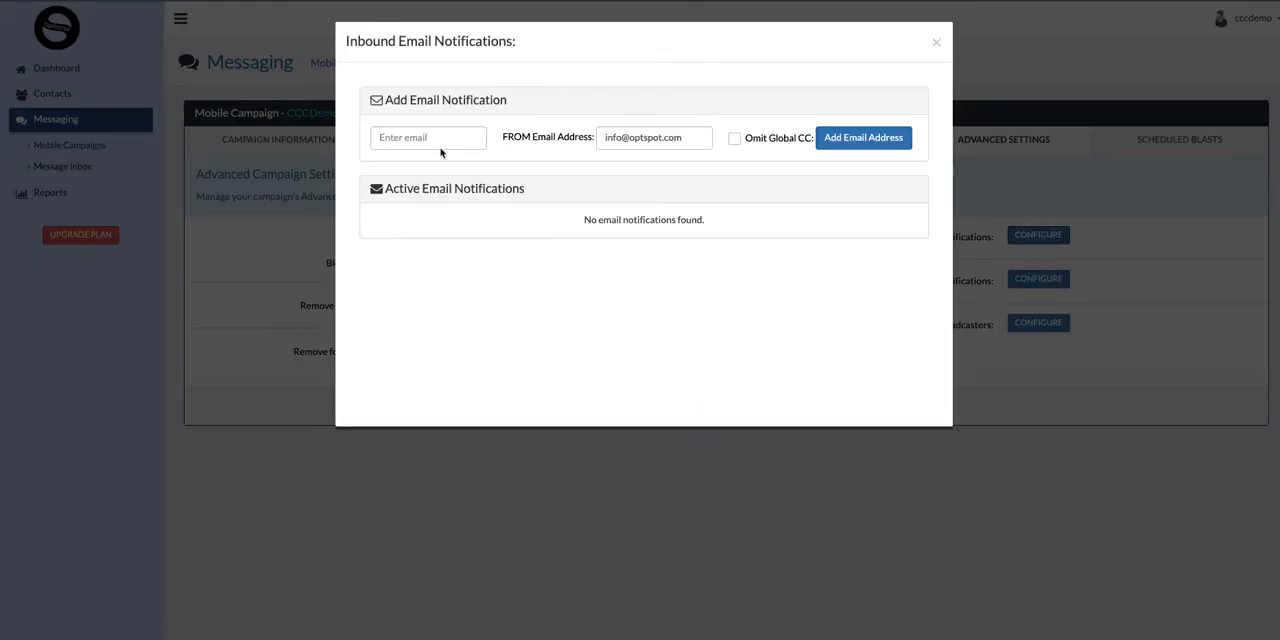
left_click(434, 141)
triple_click(628, 139)
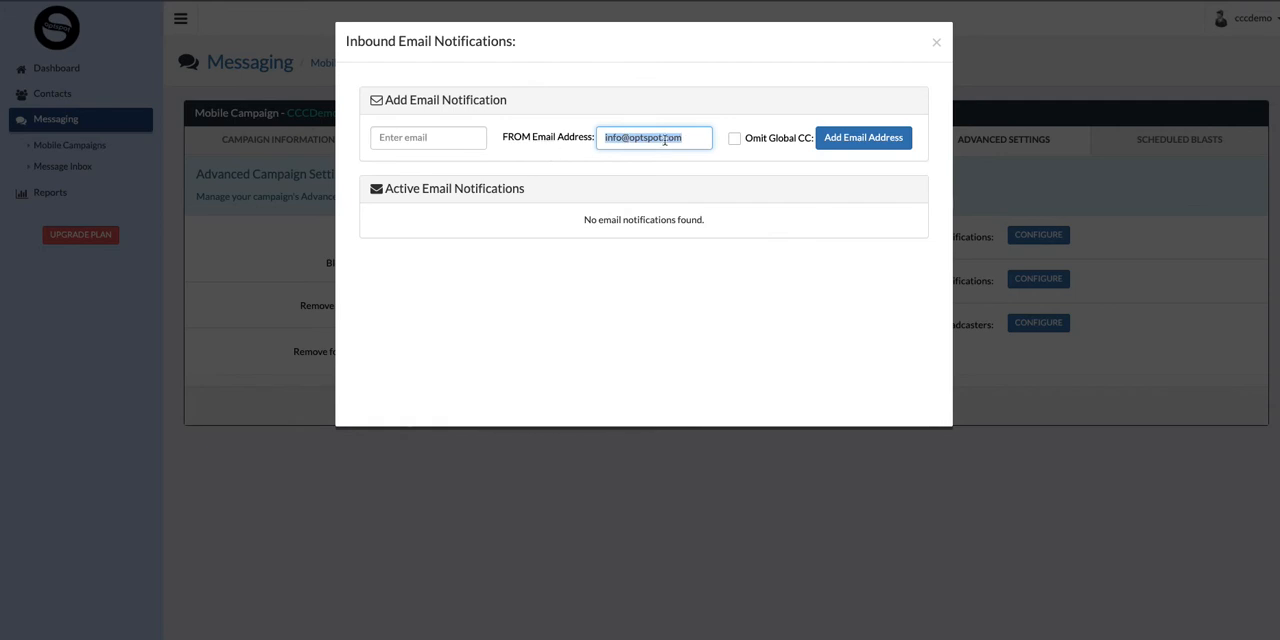
left_click(465, 146)
type("l")
key("BackSpace")
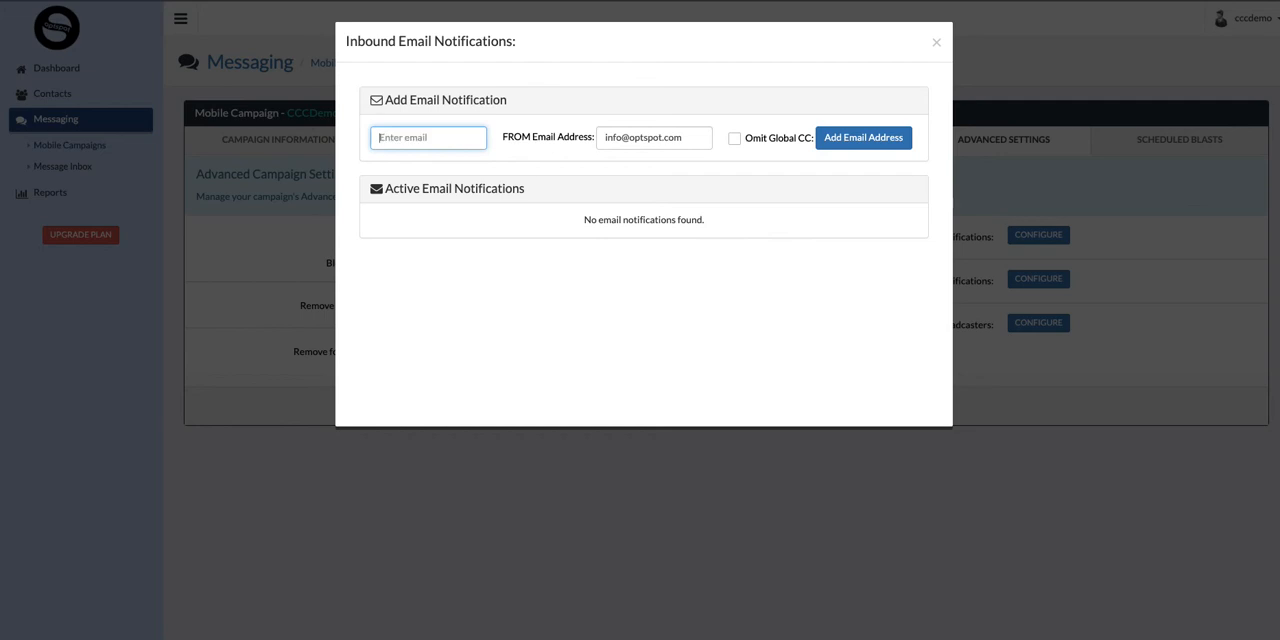
key("super+v")
left_click(857, 145)
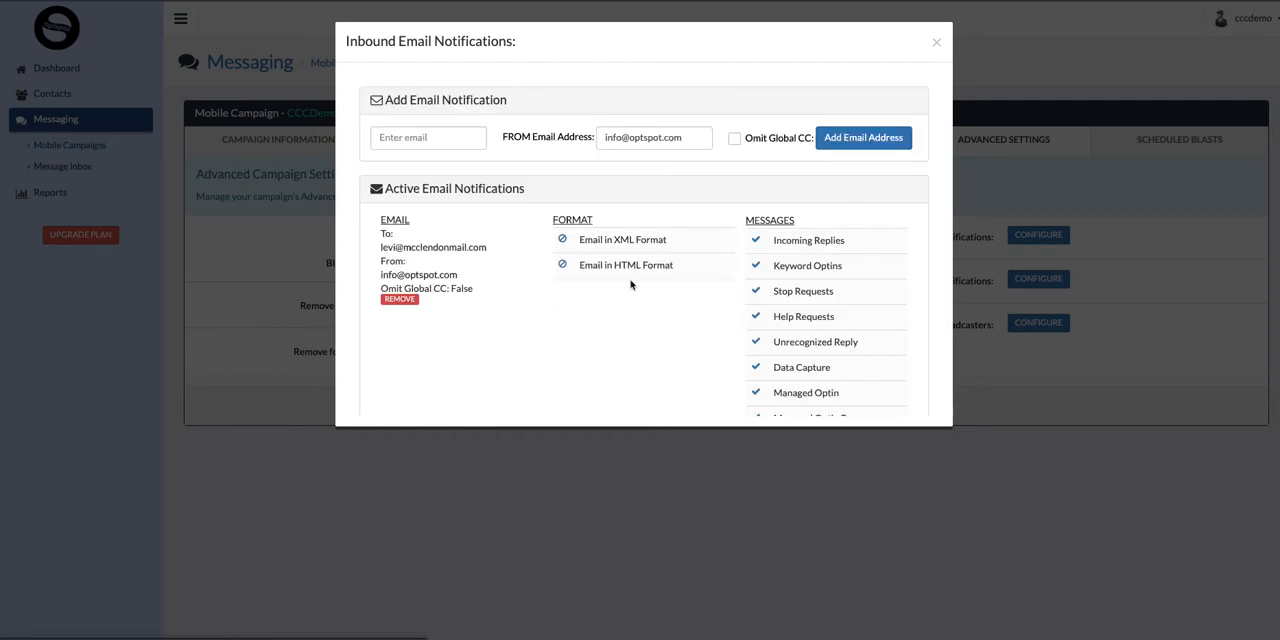
Turn off Keyword Optins for the active email notification, review its other message types, and close the notification settings.
scroll(770, 250, "down", 2)
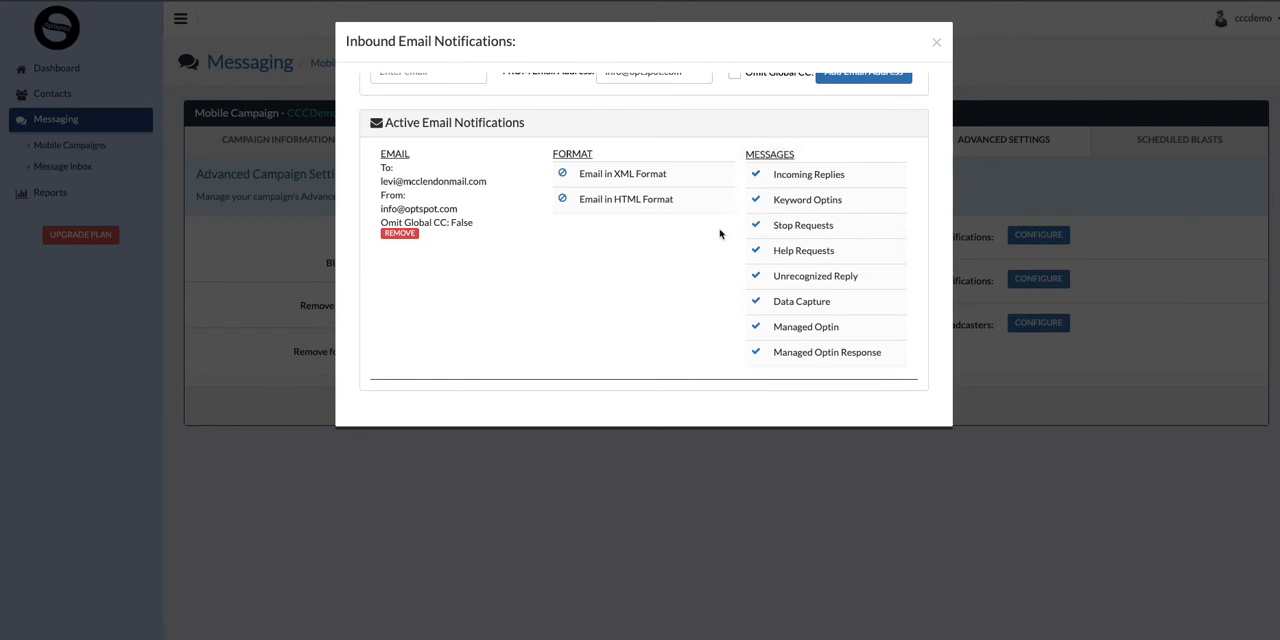
scroll(720, 229, "up", 1)
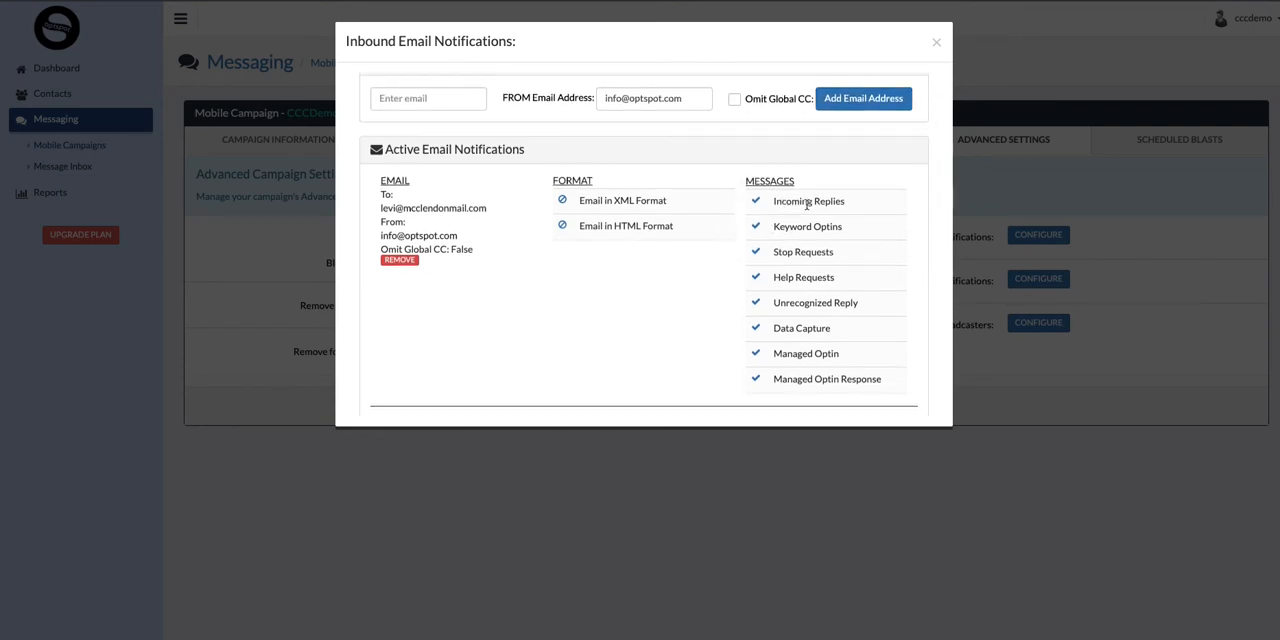
left_click(758, 228)
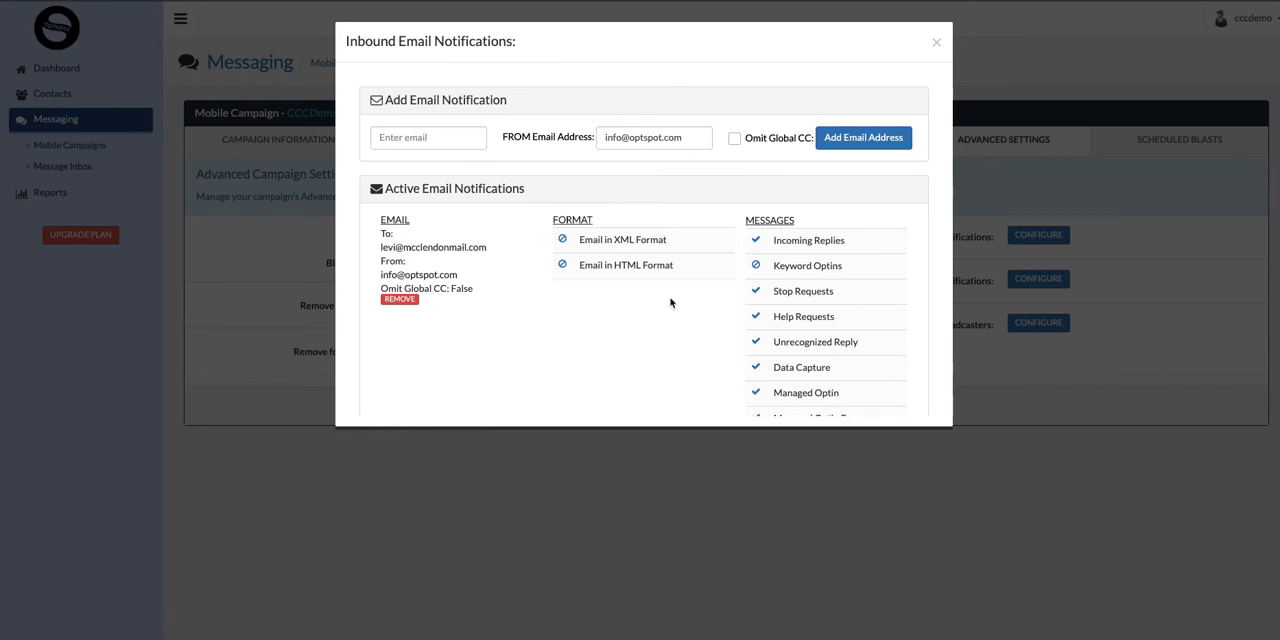
scroll(670, 310, "down", 2)
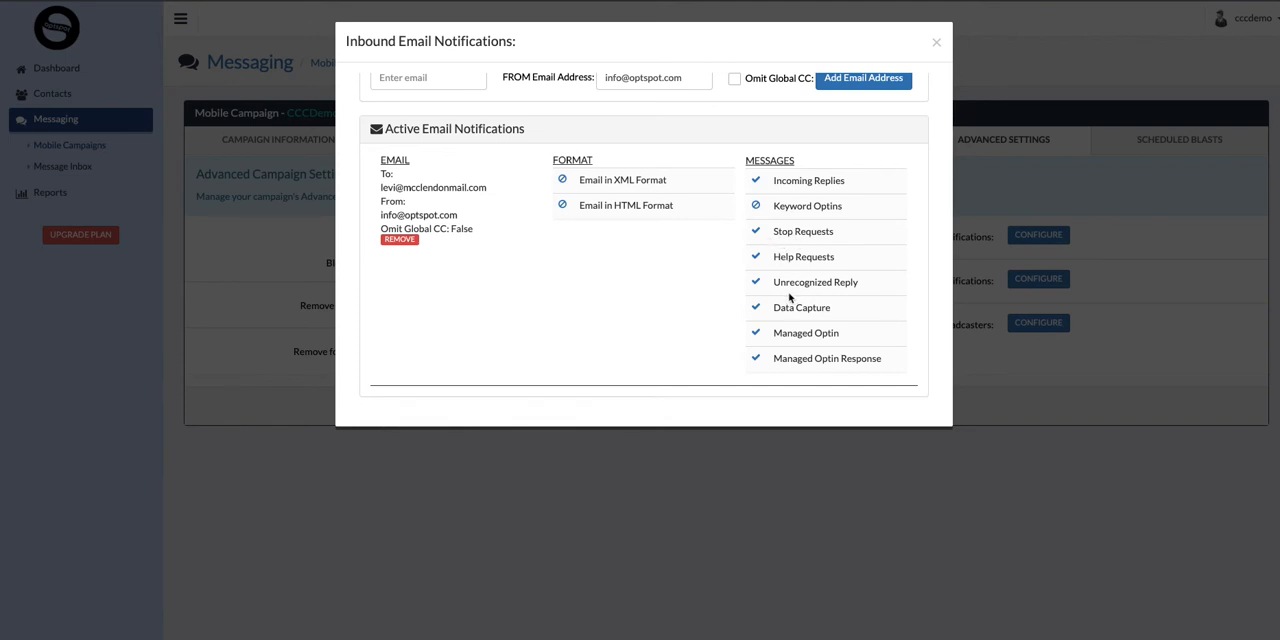
scroll(783, 290, "down", 1)
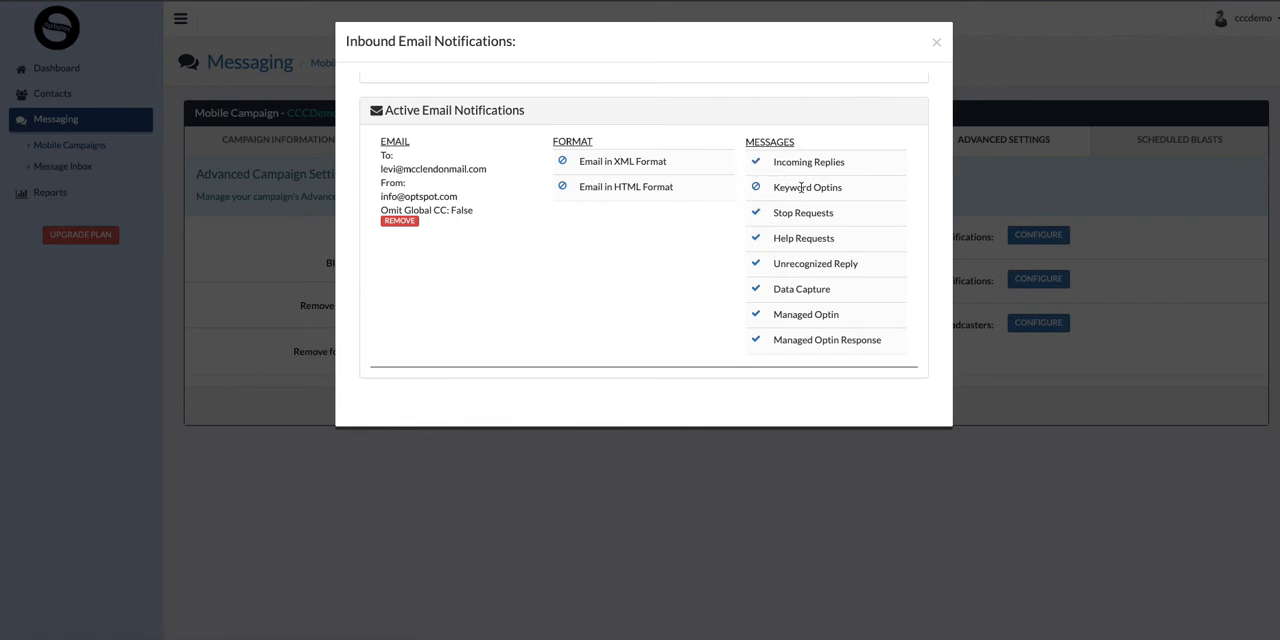
scroll(694, 229, "down", 2)
scroll(696, 230, "up", 3)
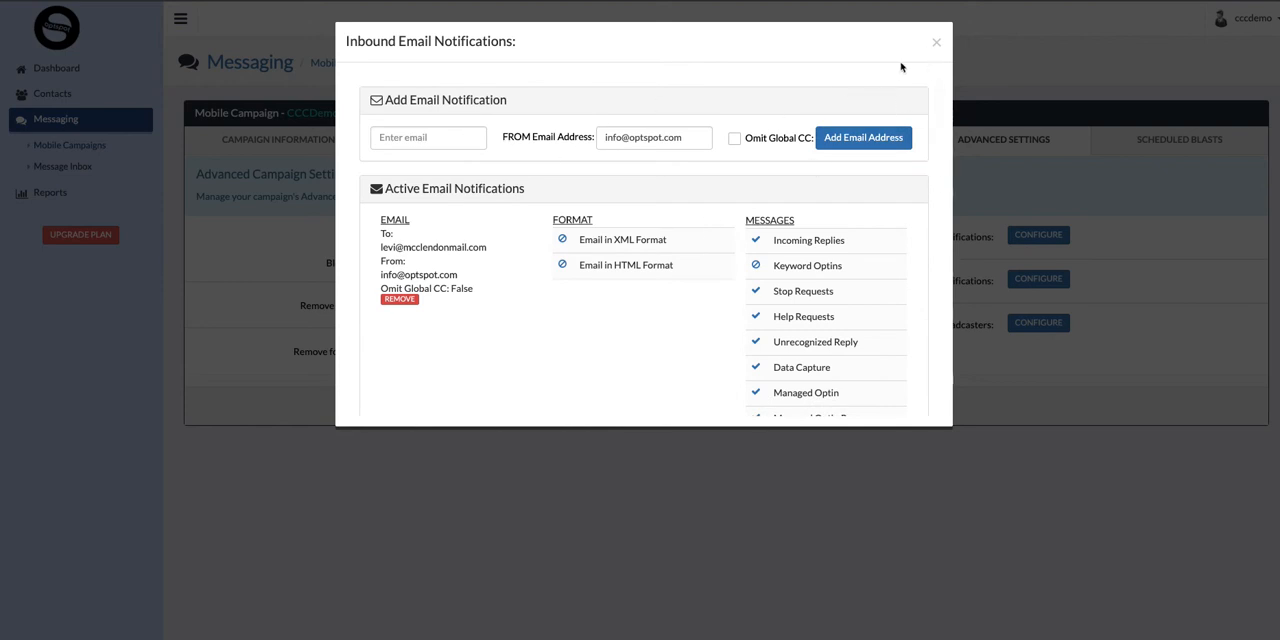
left_click(936, 42)
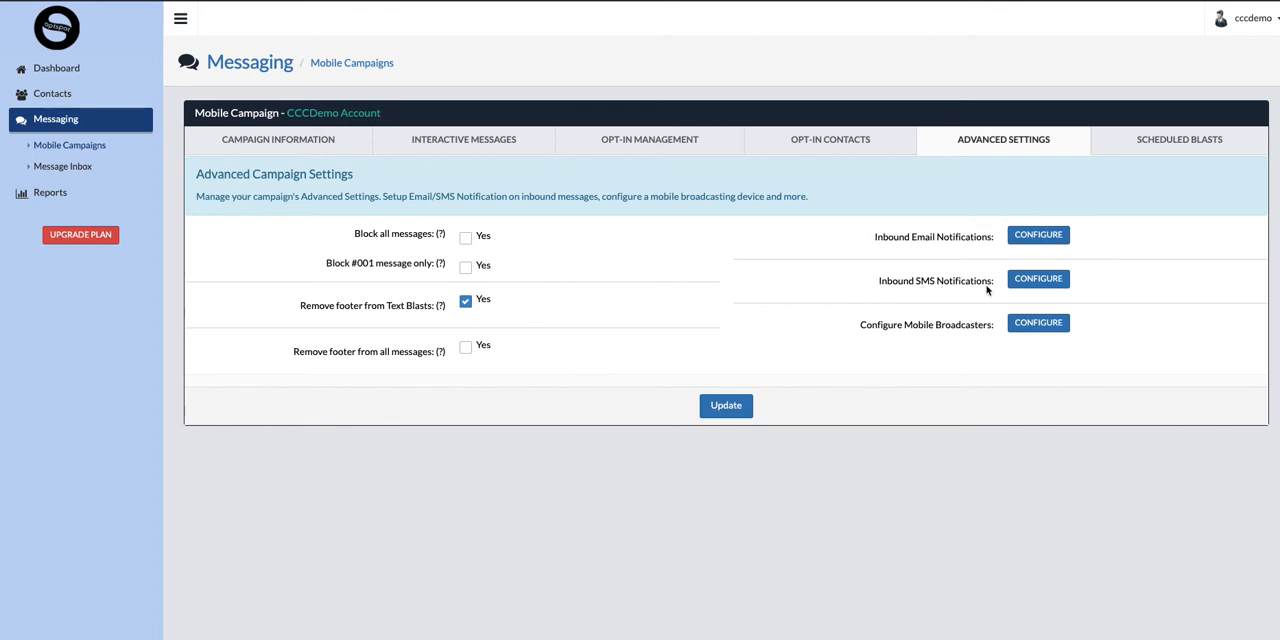
Submit the already listed mobile number as an inbound SMS notification recipient and close the SMS notification settings.
left_click(1033, 279)
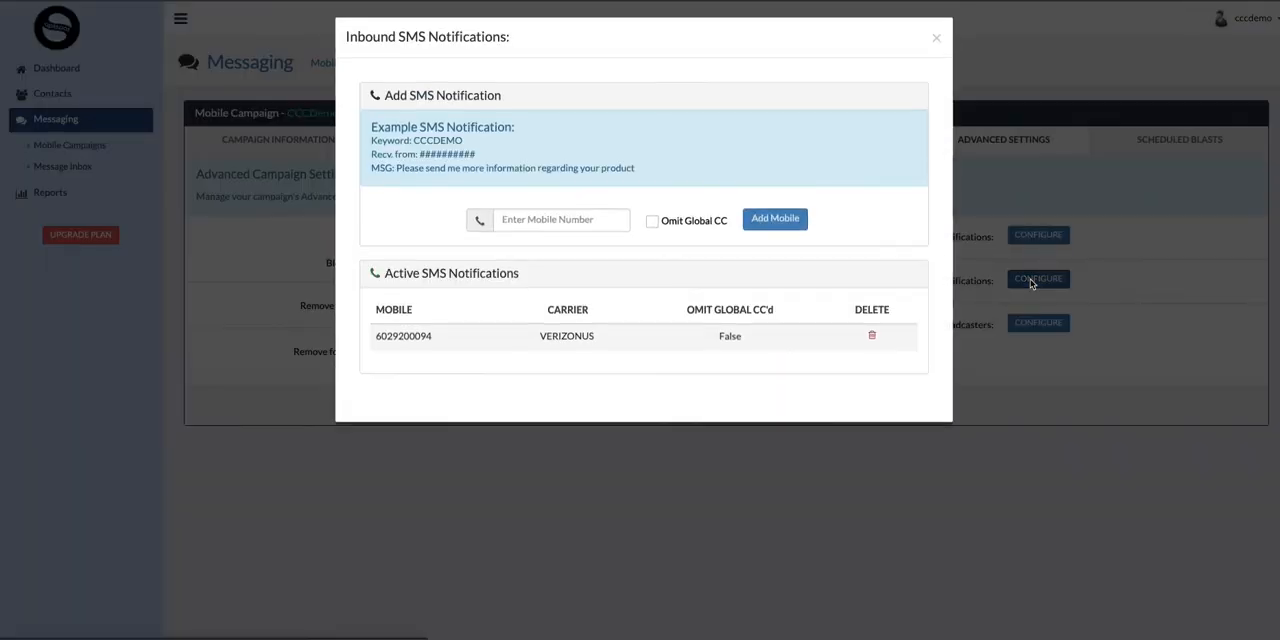
left_click(573, 228)
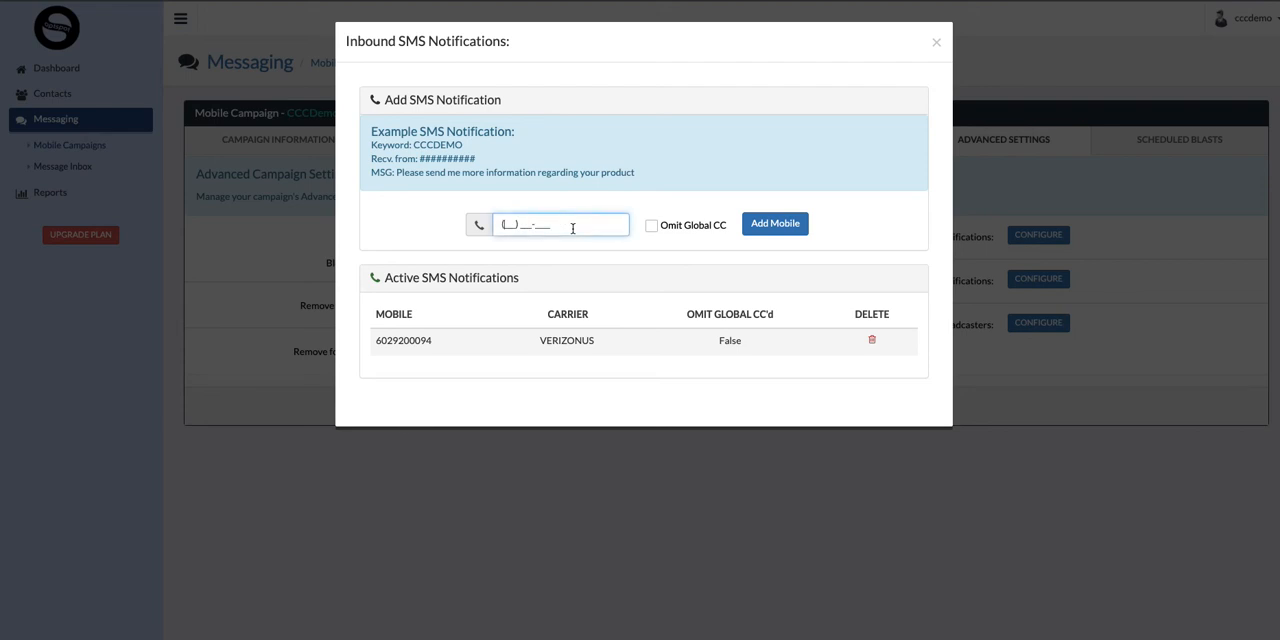
double_click(393, 342)
key("ctrl+c")
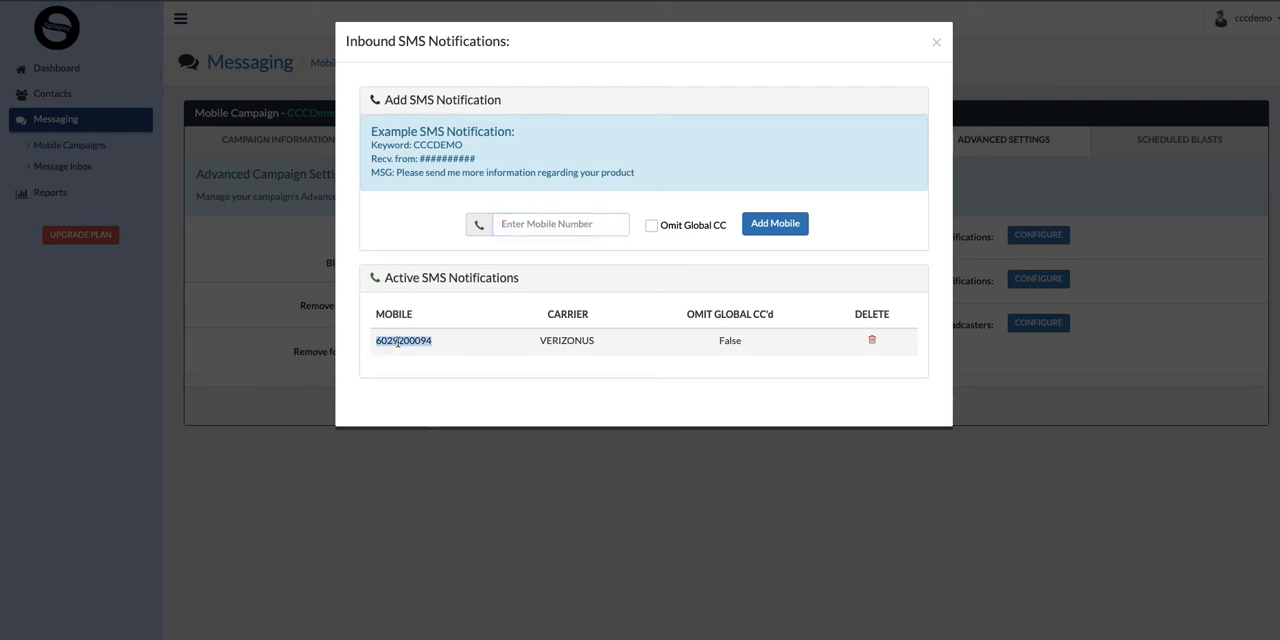
left_click(521, 227)
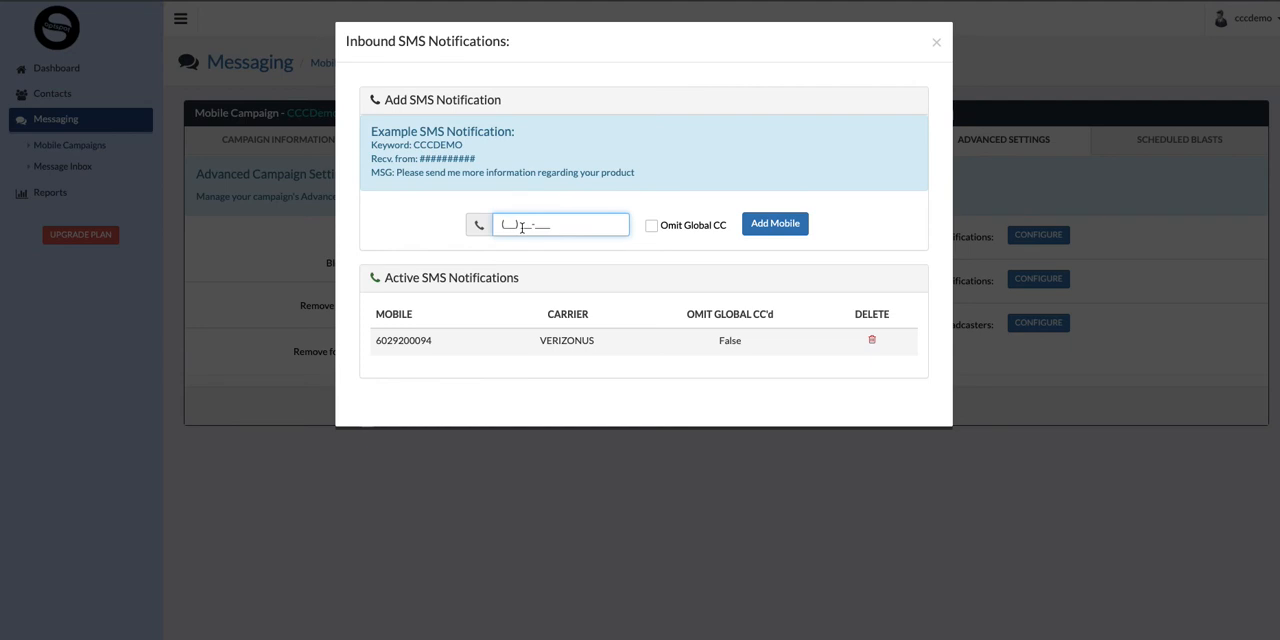
key("ctrl+v")
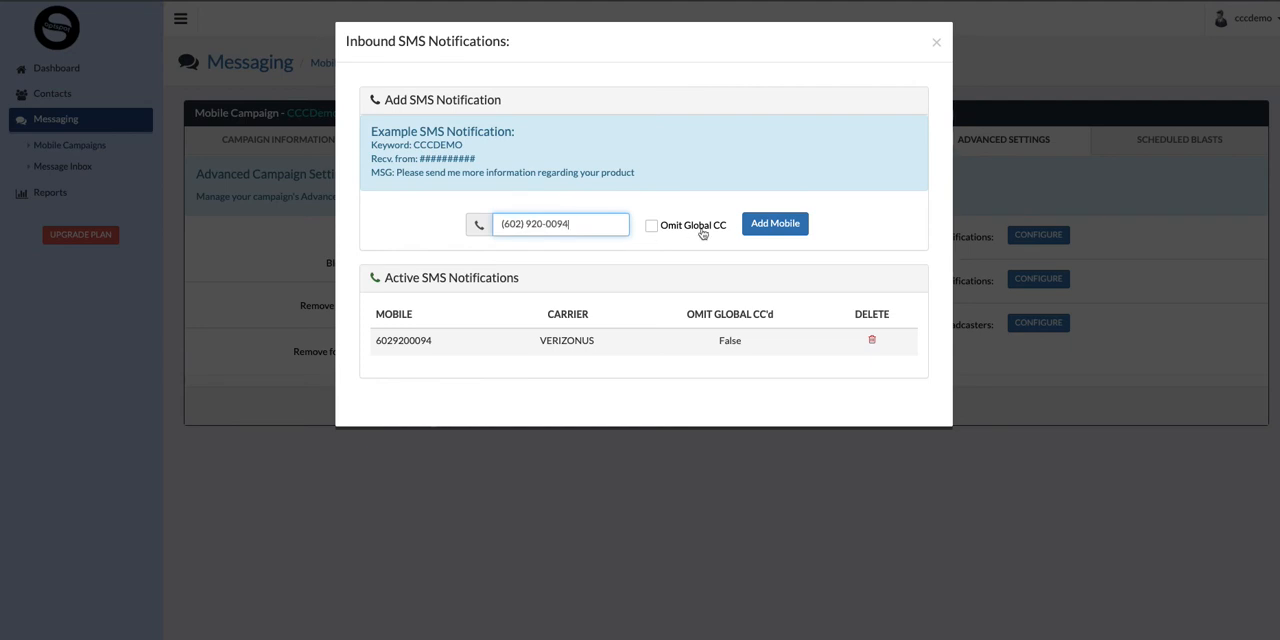
left_click(768, 224)
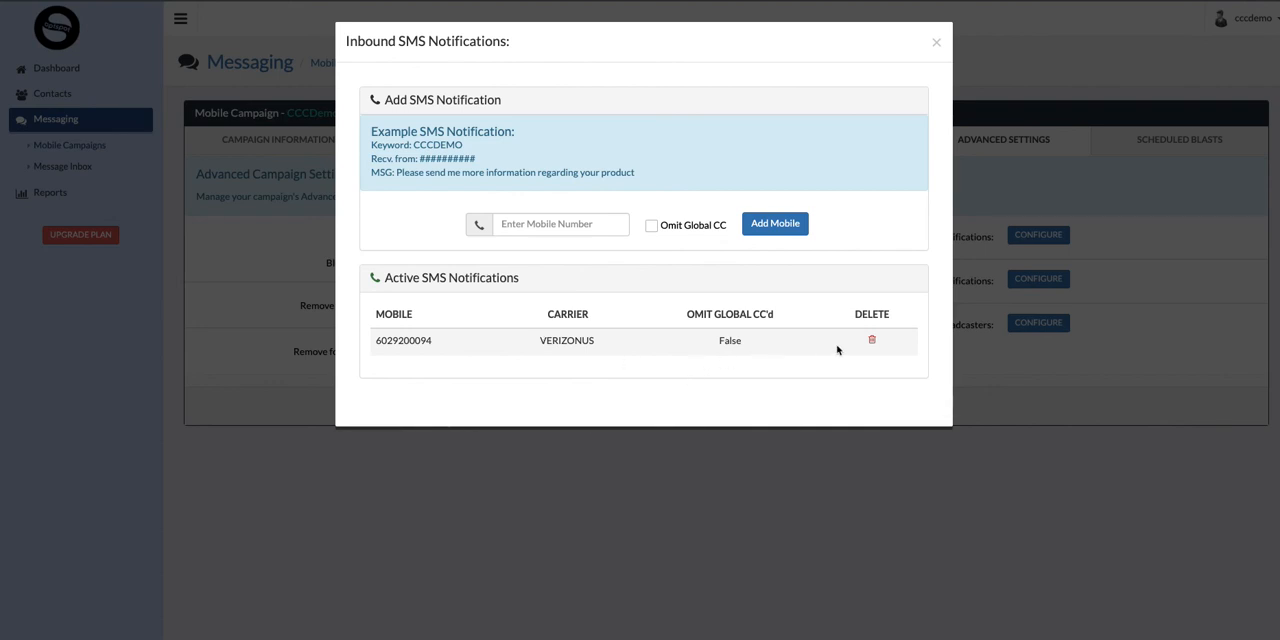
left_click(937, 42)
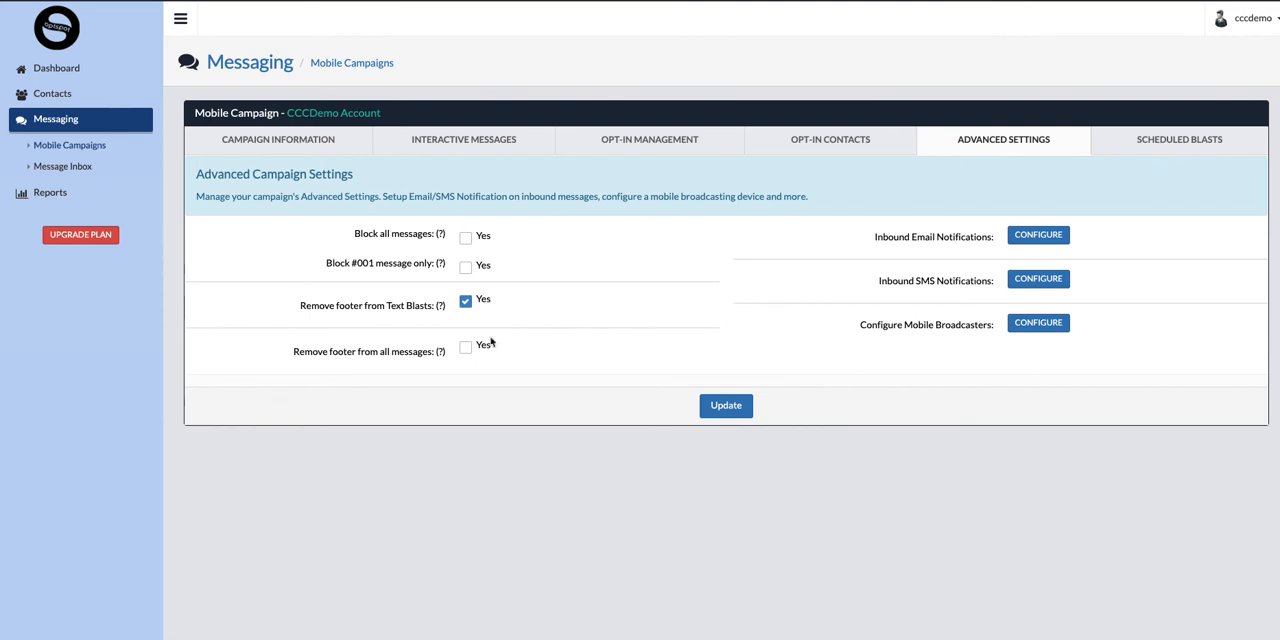
Show the general campaign information of the CCCDemo Account campaign.
left_click(296, 142)
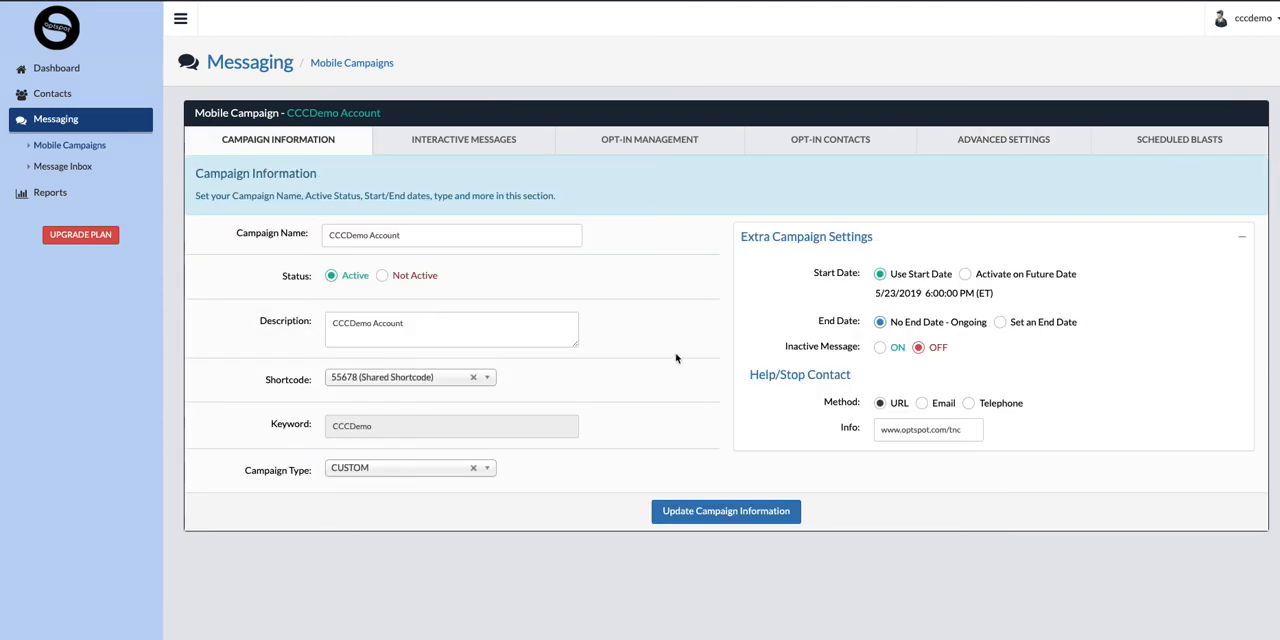
Open the first contact in the contact list and examine its contact information, campaign management and target list sections.
left_click(66, 95)
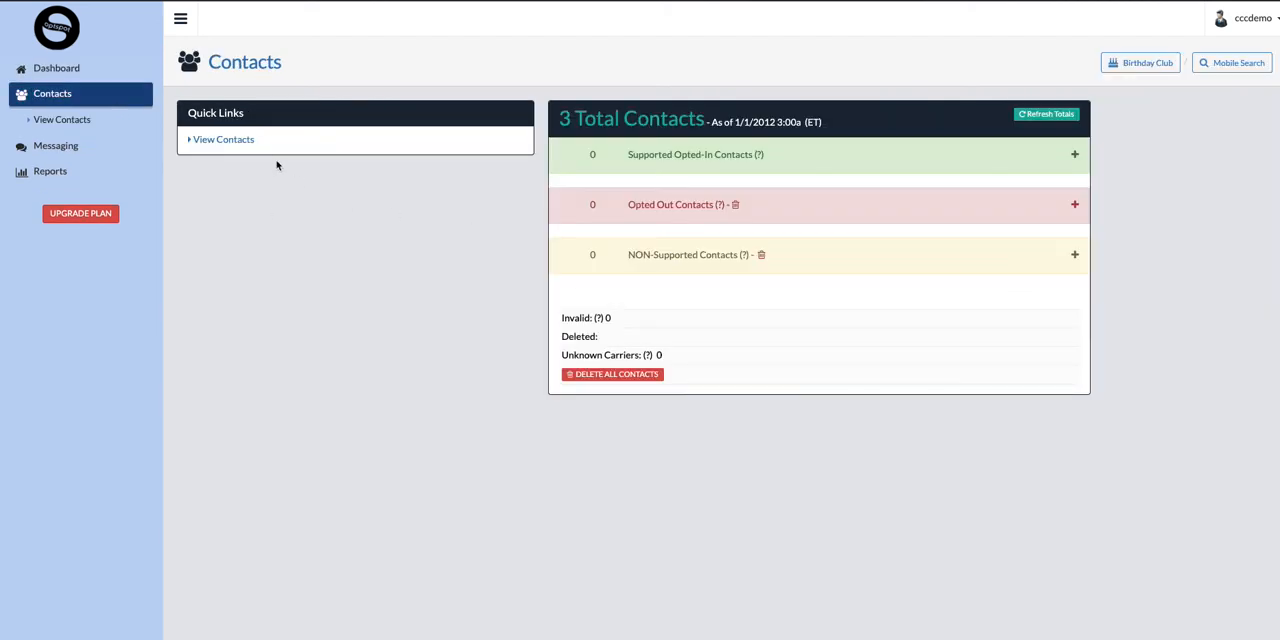
left_click(238, 139)
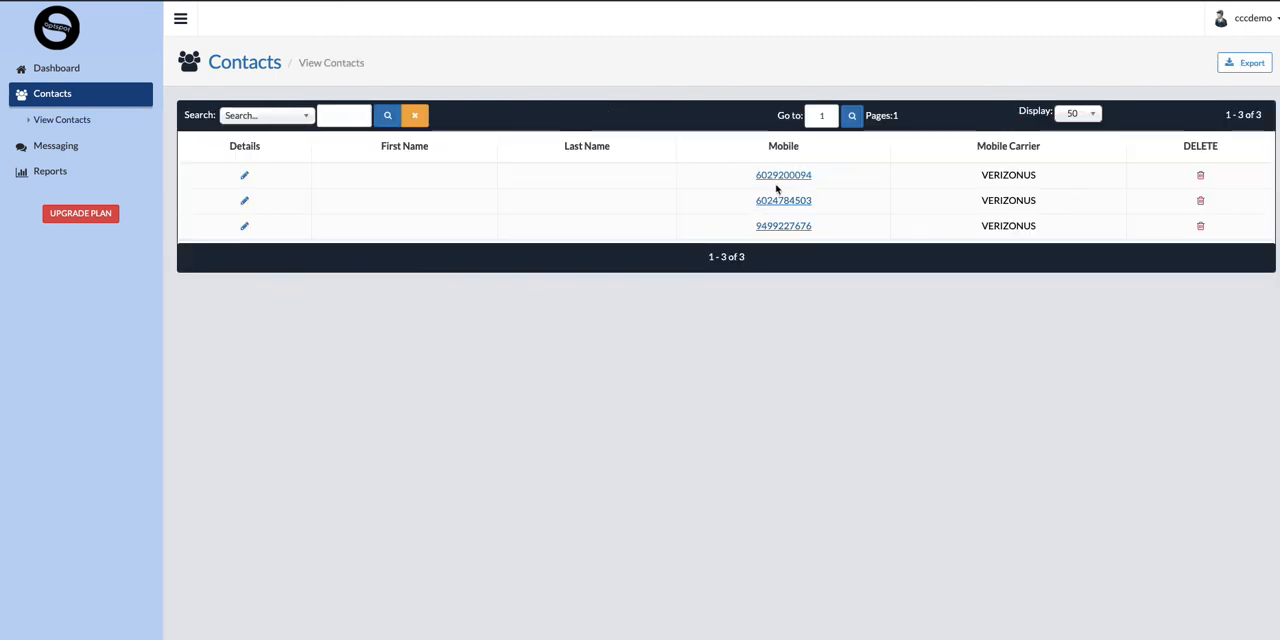
left_click(245, 179)
scroll(399, 313, "down", 2)
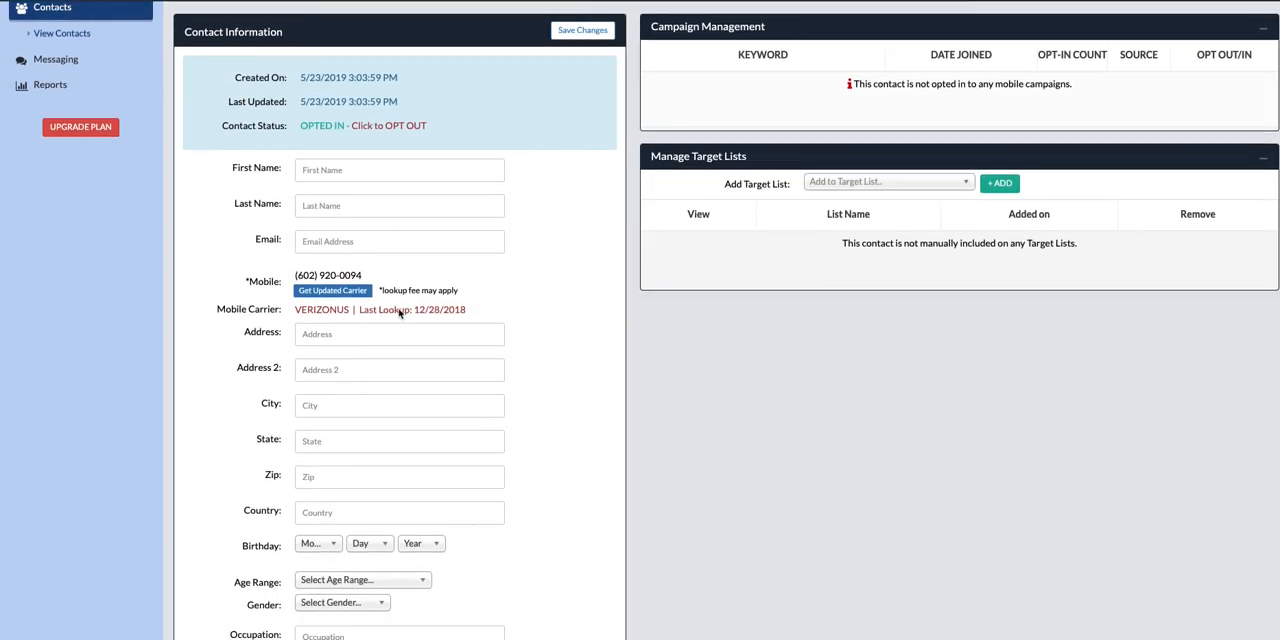
scroll(399, 313, "down", 4)
scroll(526, 337, "up", 5)
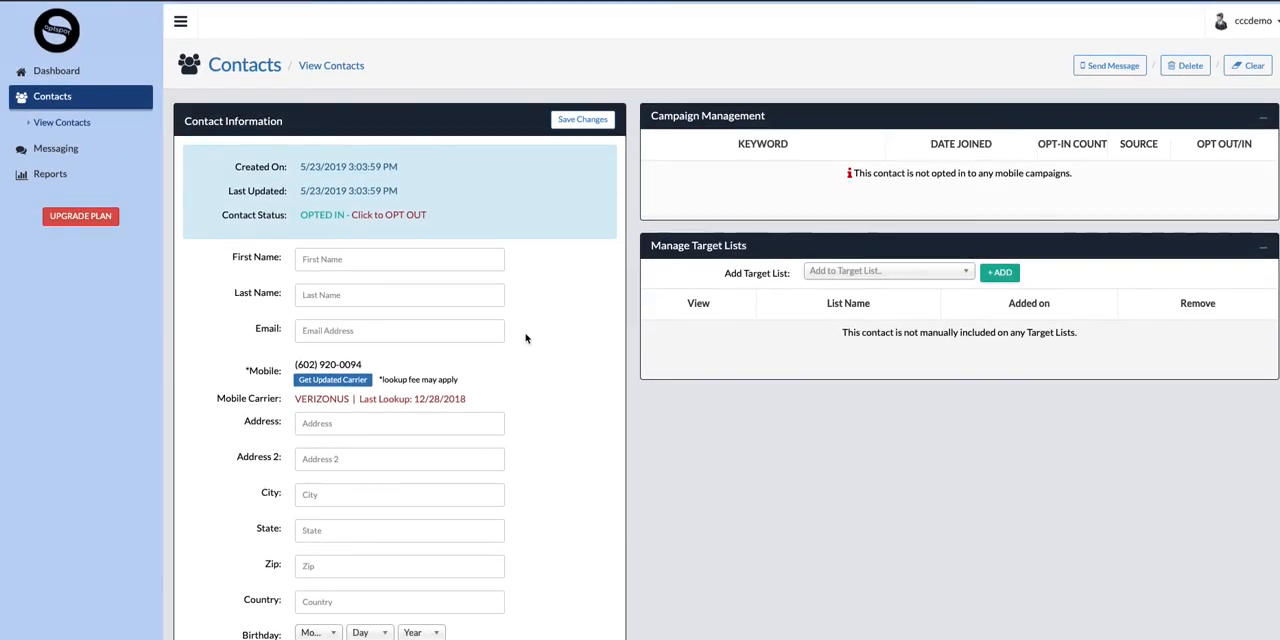
scroll(537, 359, "left", 3)
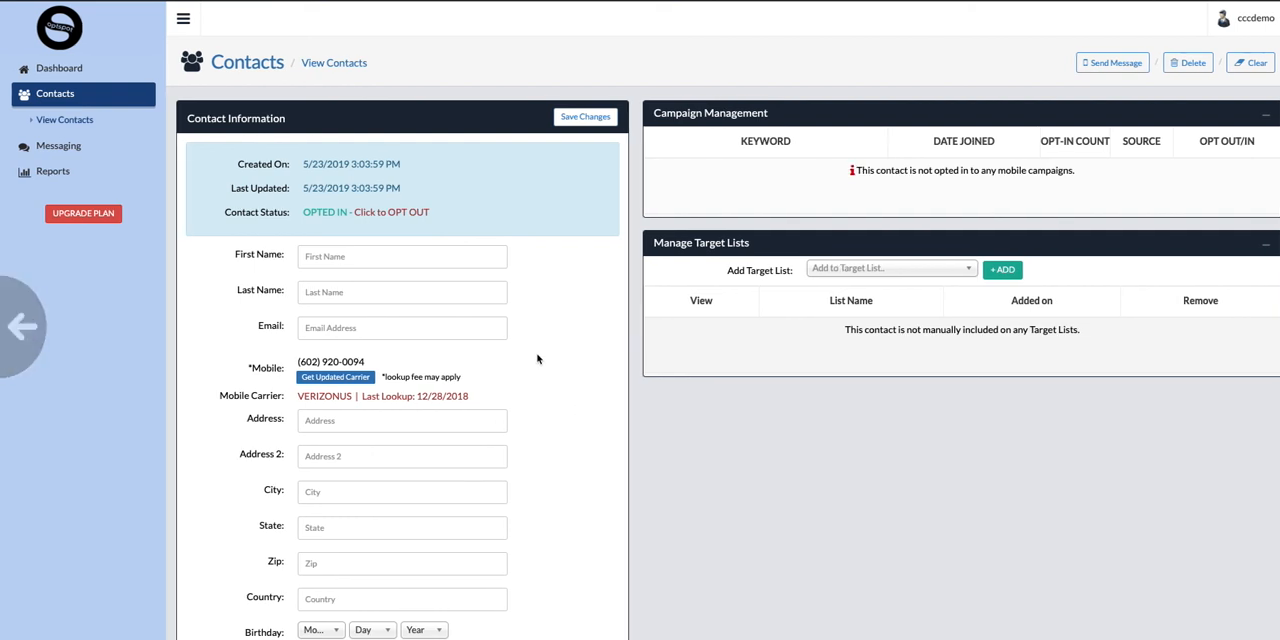
Show the available summary reports and message logs, and return to the dashboard to review the account stats.
left_click(74, 171)
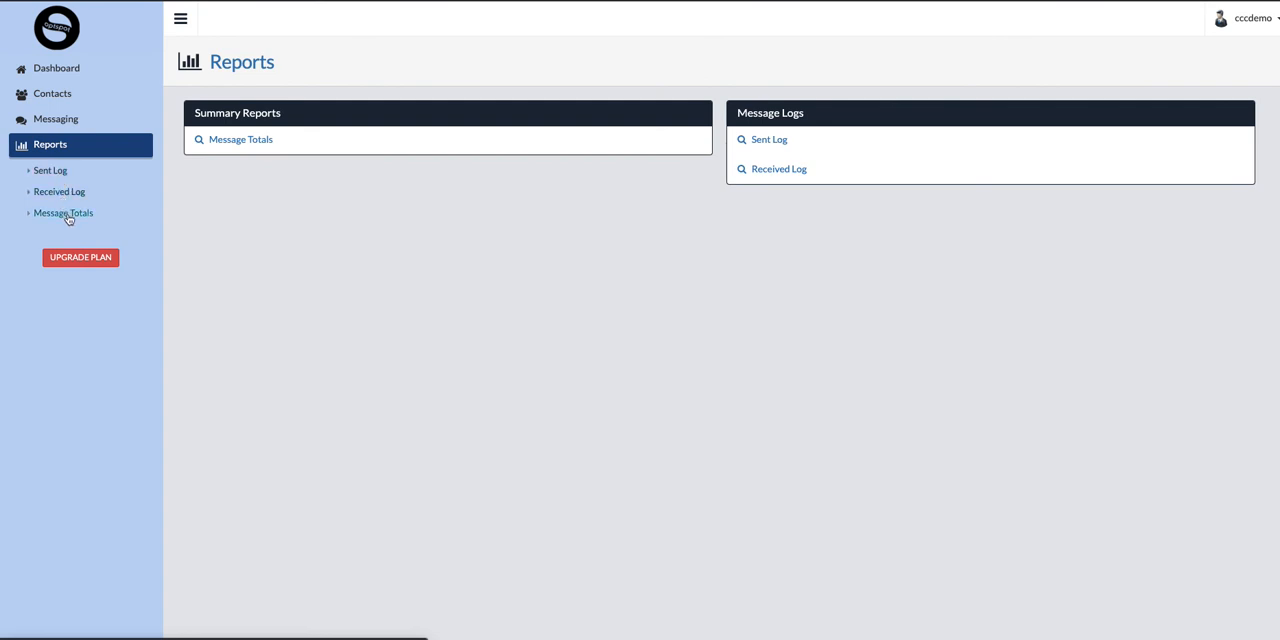
scroll(354, 205, "up", 1)
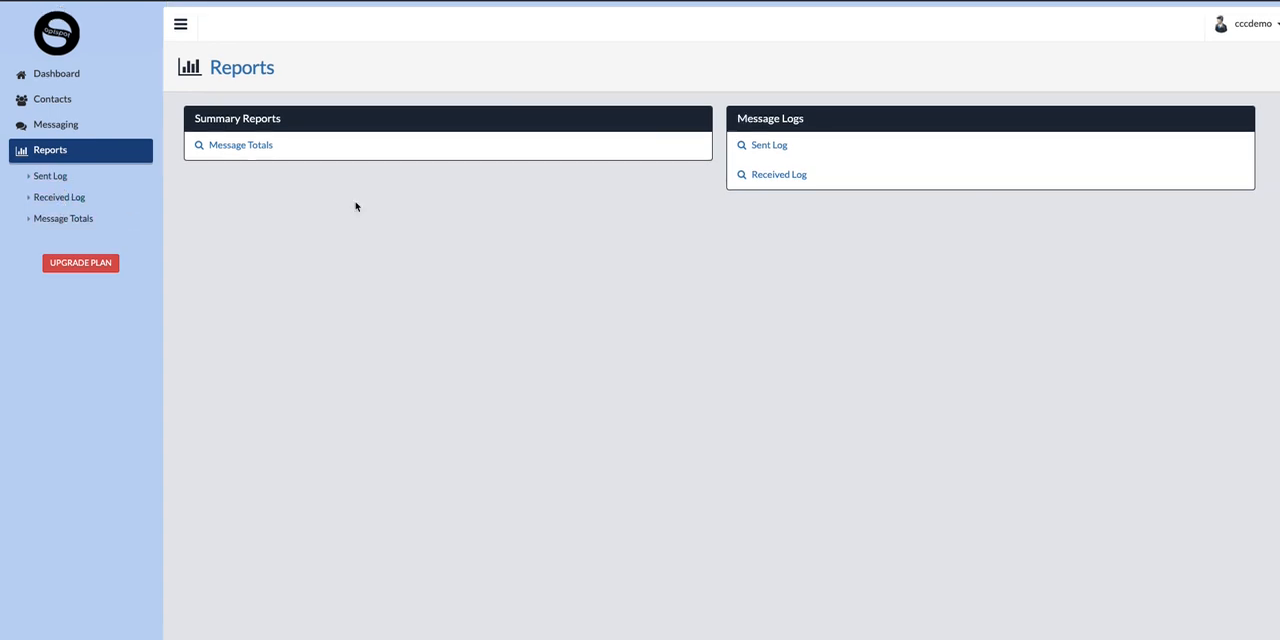
left_click(47, 70)
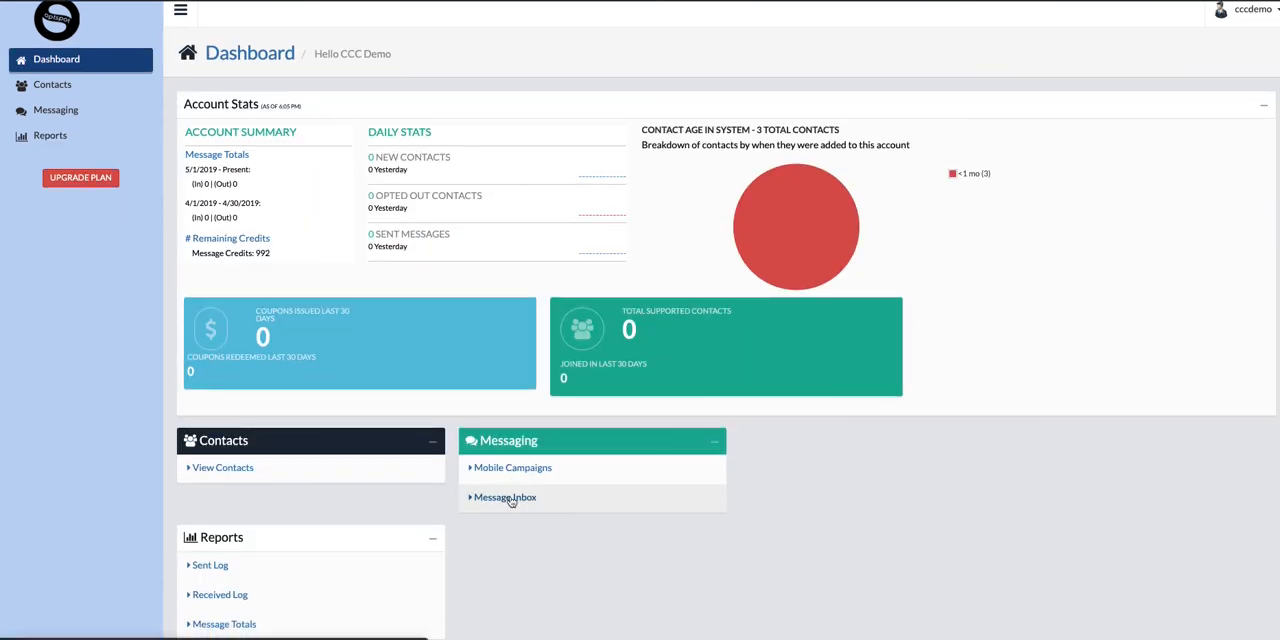
scroll(829, 462, "up", 1)
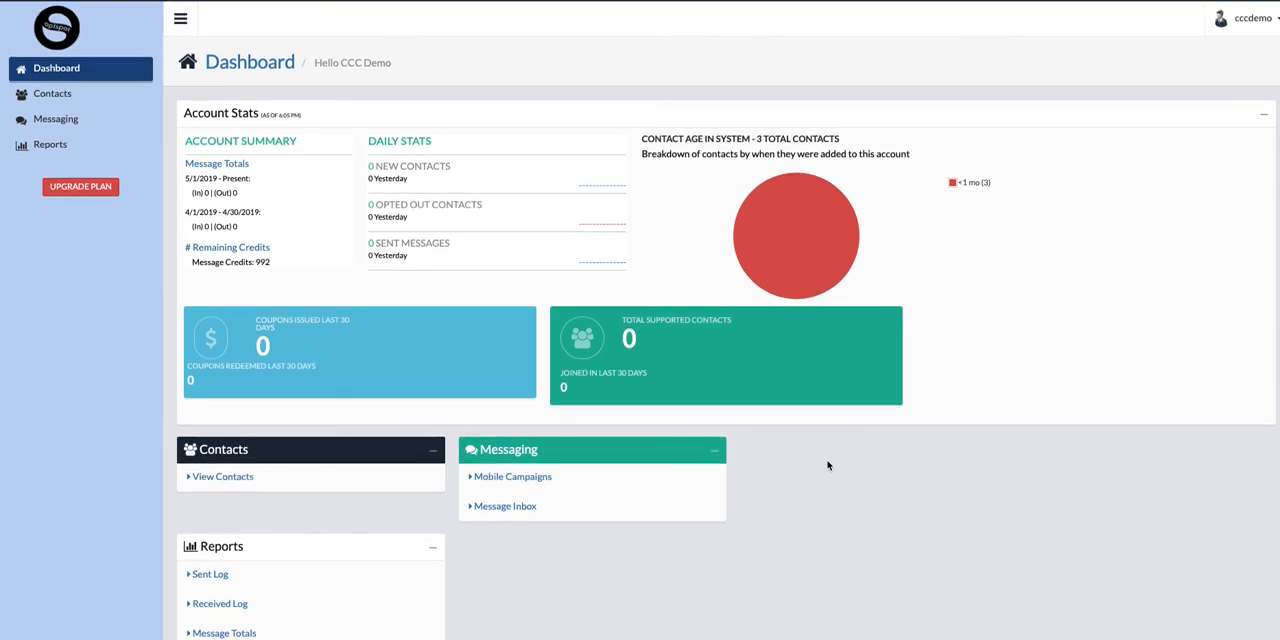